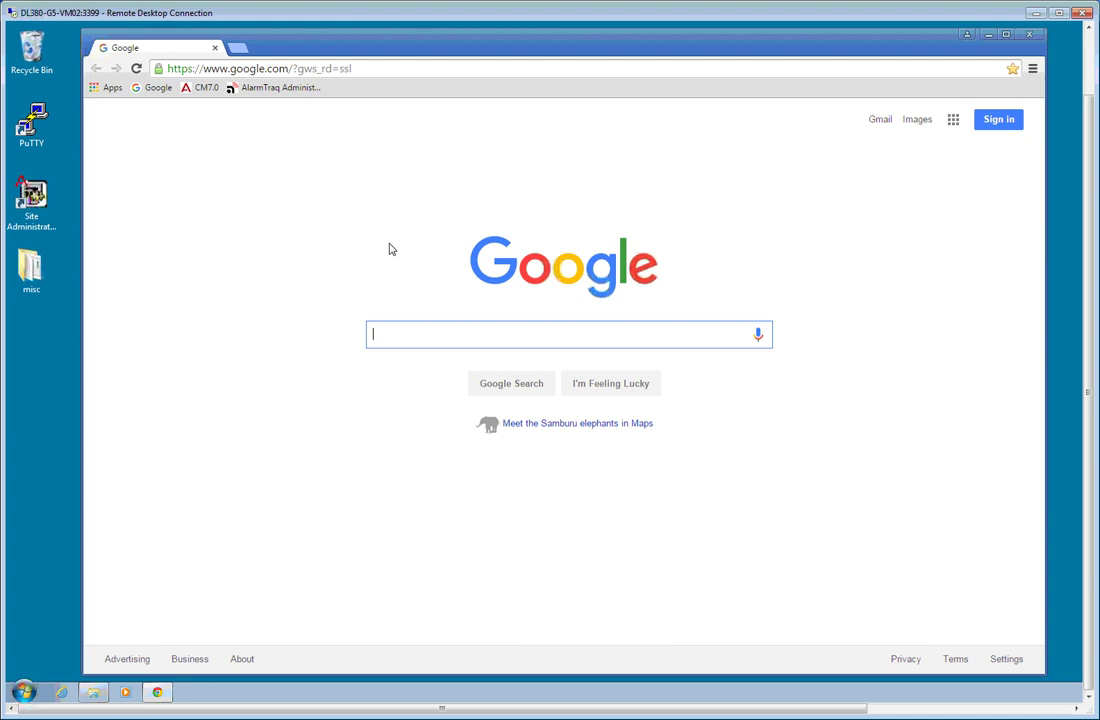
- Open the bookmarked CM7.0 management site and log on as dadmin with the account password, continuing past the notices
{"action": "left_click", "coordinate": [202, 90]}
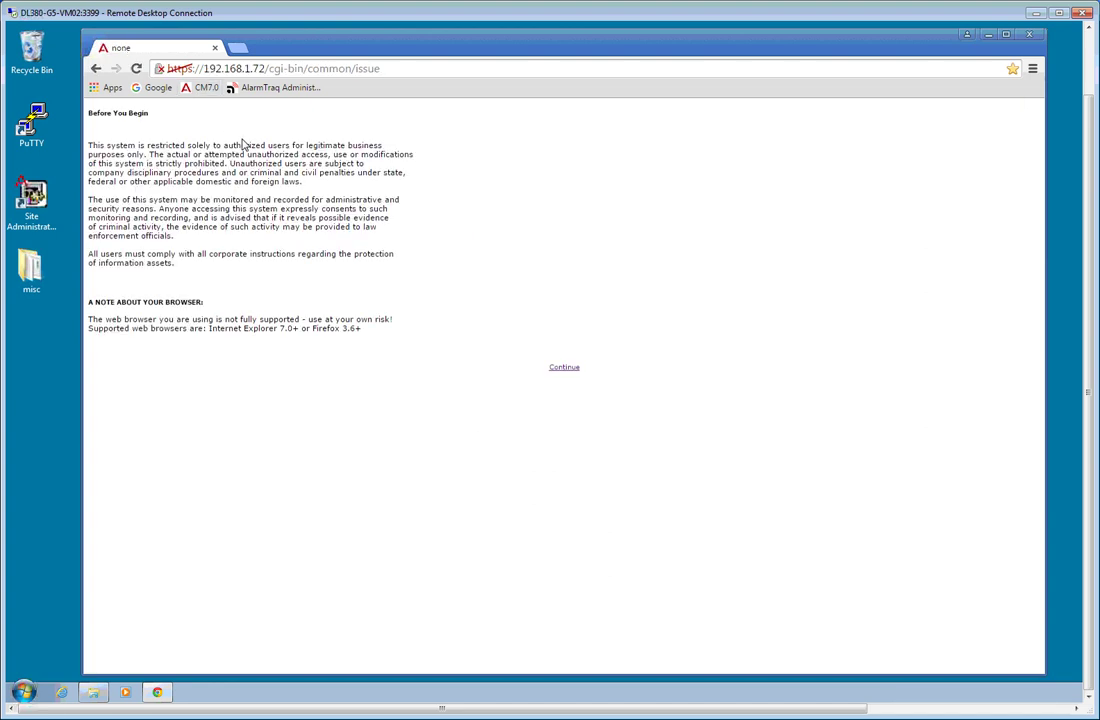
{"action": "left_click", "coordinate": [563, 368]}
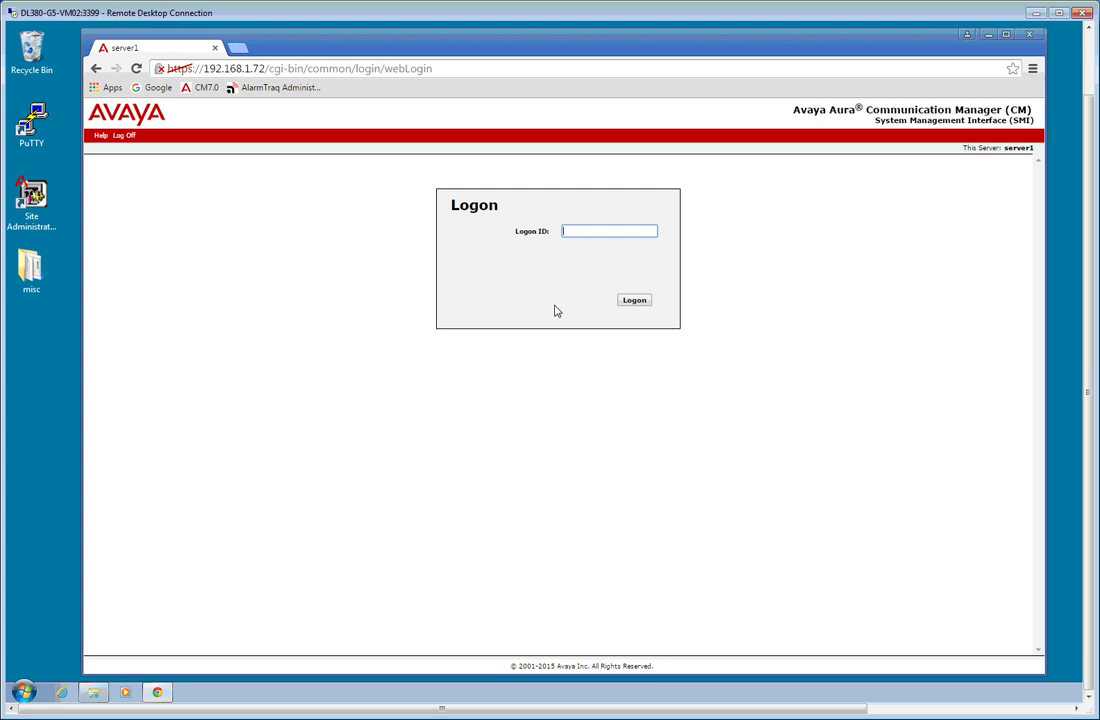
{"action": "left_click", "coordinate": [570, 236]}
{"action": "left_click", "coordinate": [581, 250]}
{"action": "left_click", "coordinate": [628, 302]}
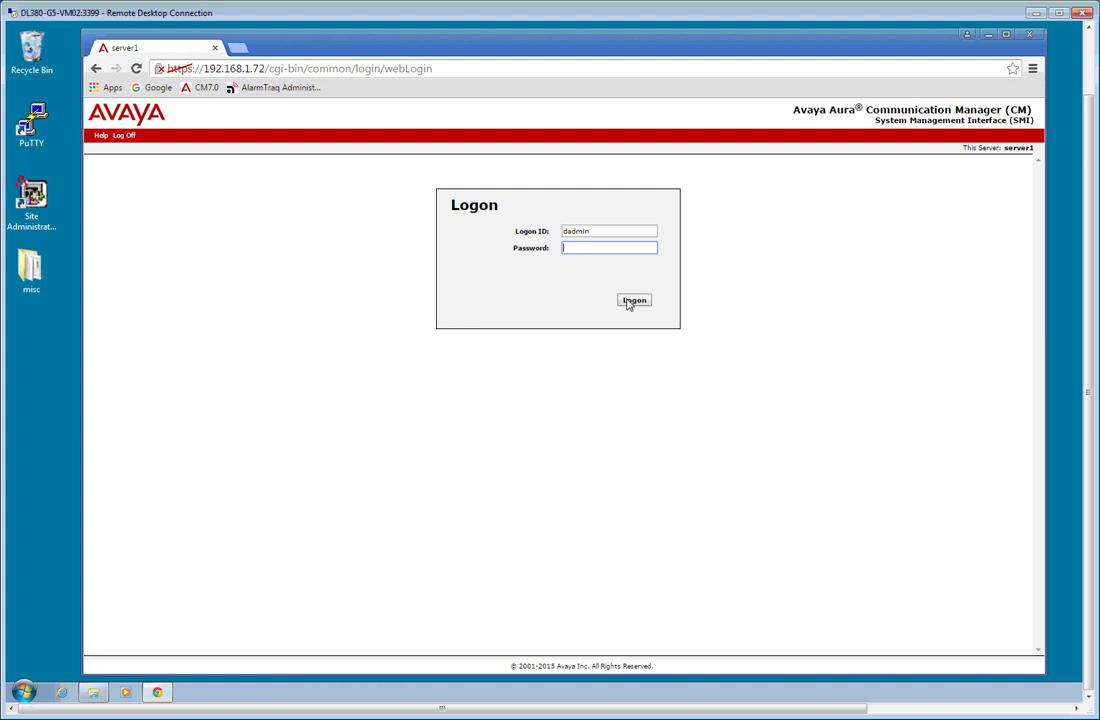
{"action": "type", "text": "*******"}
{"action": "key", "text": "Return"}
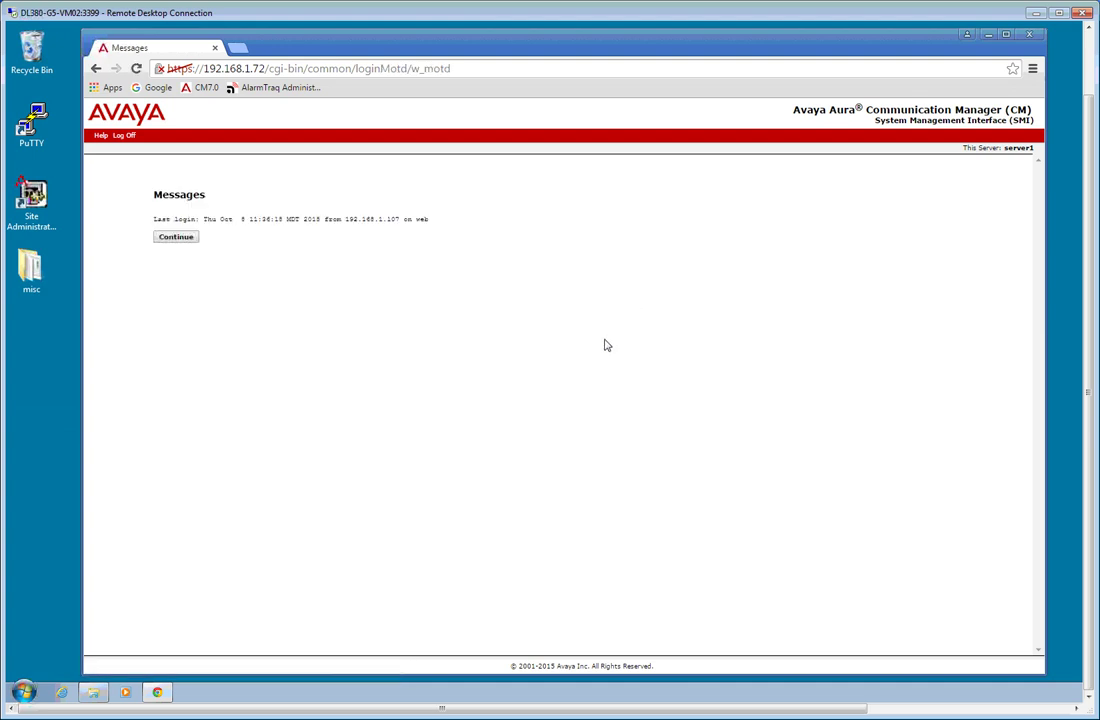
{"action": "left_click", "coordinate": [188, 239]}
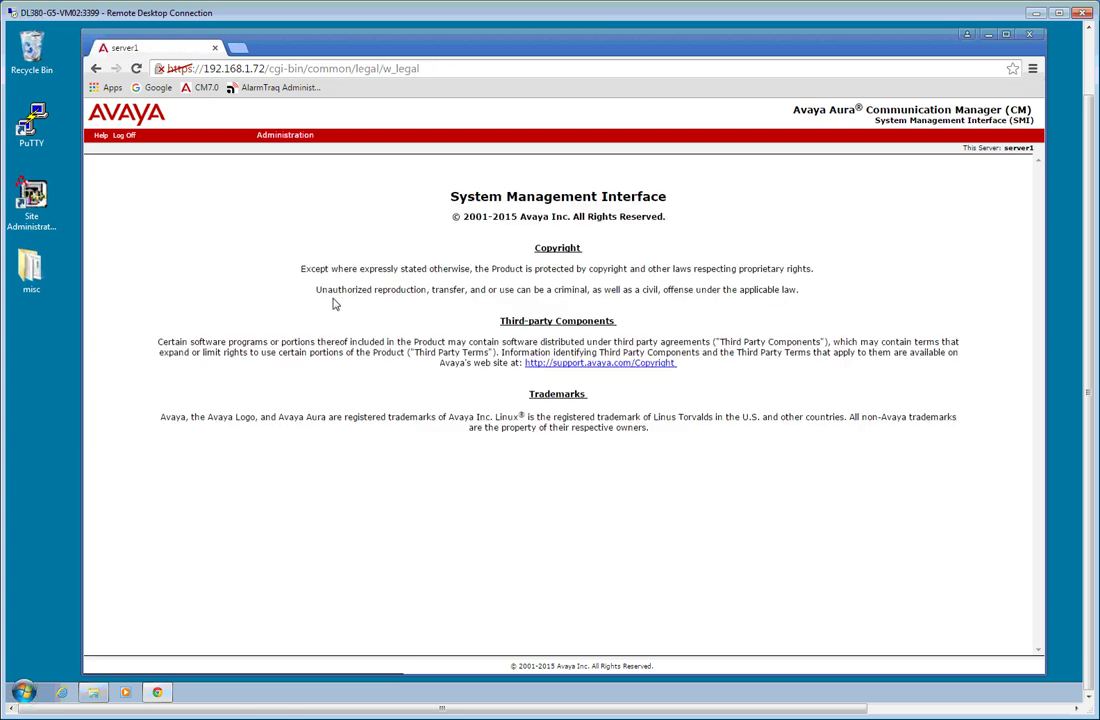
- Go to the Server (Maintenance) administration area and open the SNMP FP Traps page
{"action": "mouse_move", "coordinate": [287, 140]}
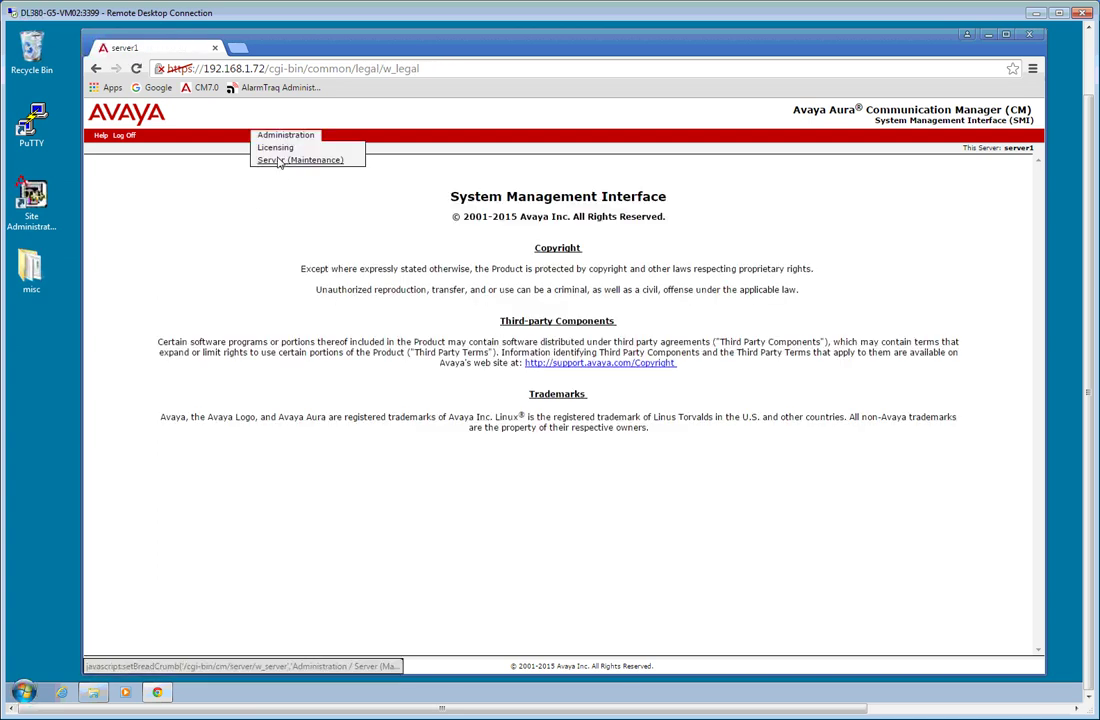
{"action": "left_click", "coordinate": [296, 160]}
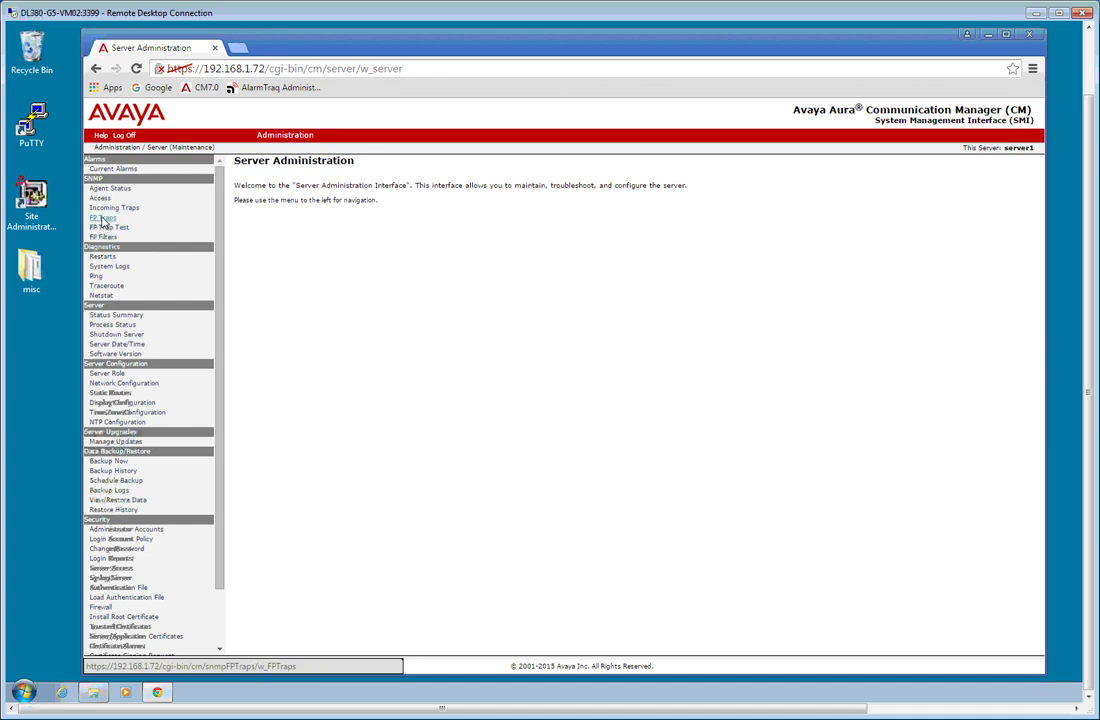
{"action": "left_click", "coordinate": [101, 220]}
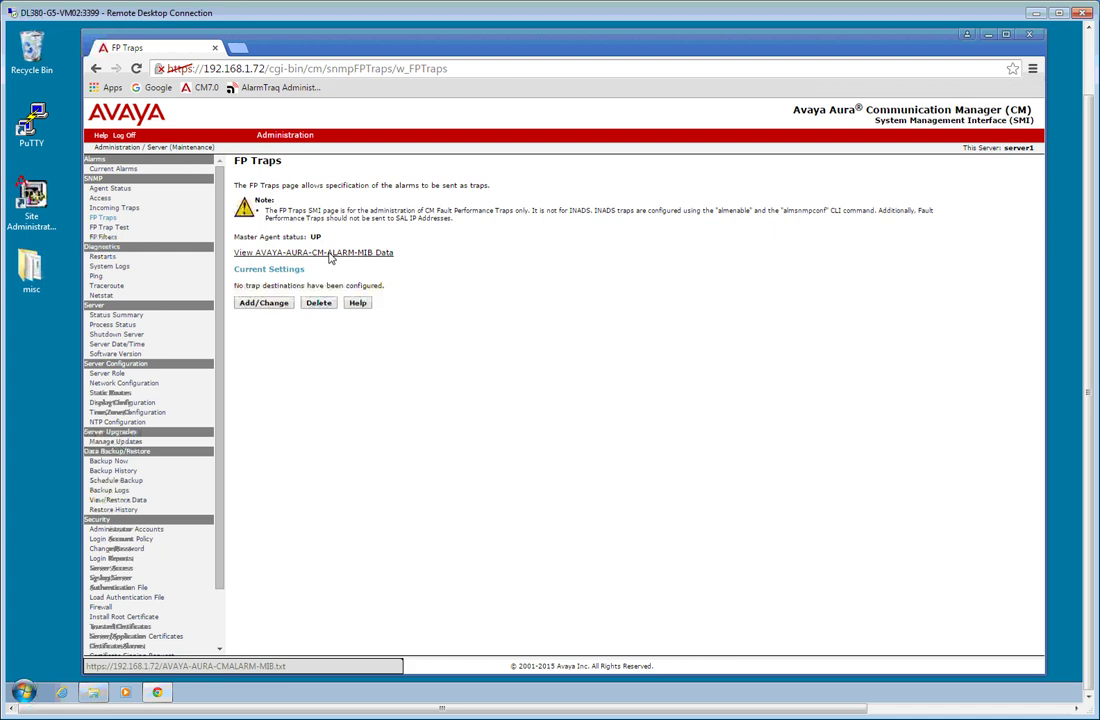
- Open the AVAYA-AURA-CM-ALARM-MIB data and read through its alarm object, filter and adjustment definitions
{"action": "left_click", "coordinate": [330, 256]}
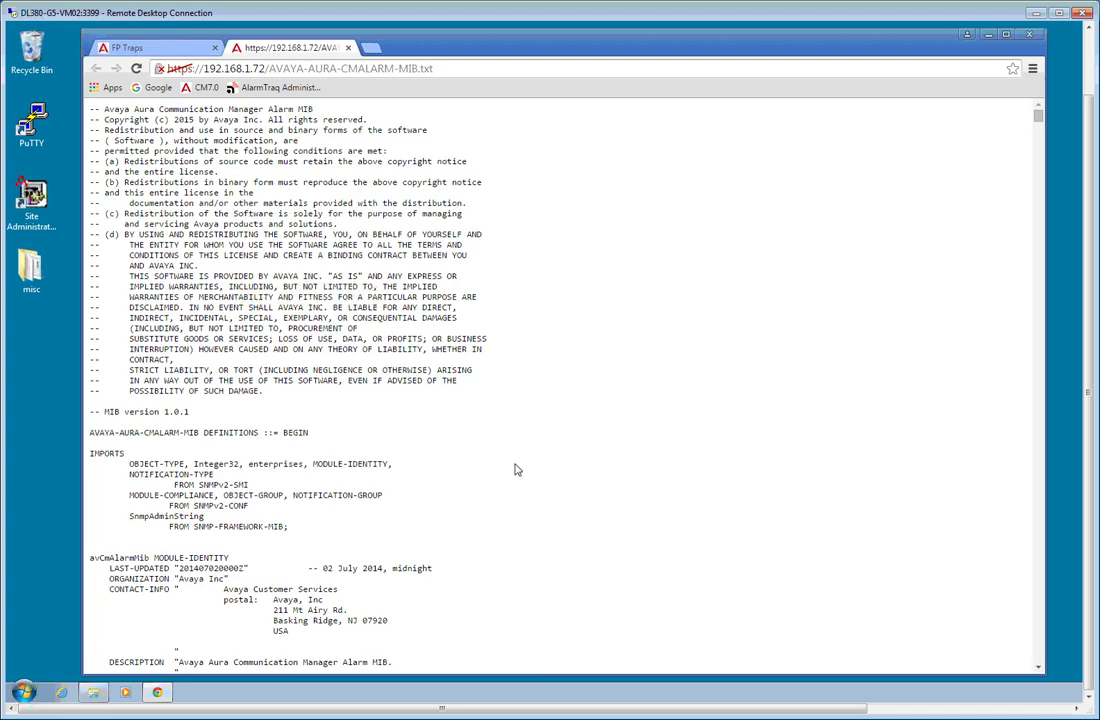
{"action": "scroll", "coordinate": [507, 530], "scroll_direction": "down", "scroll_amount": 3}
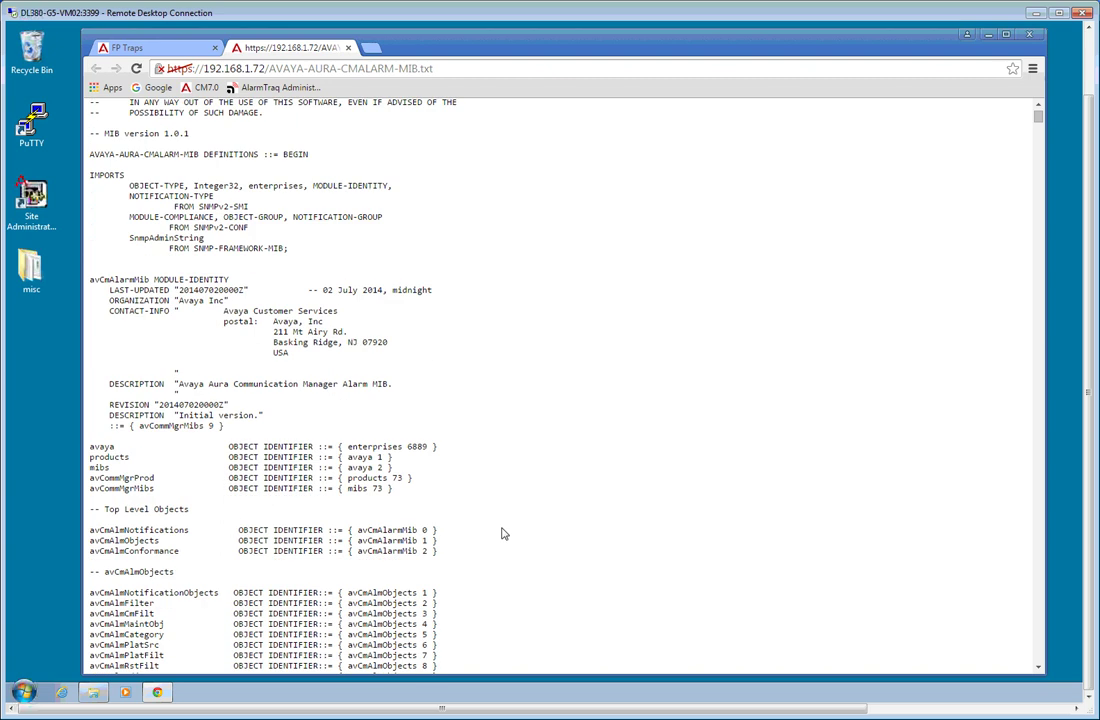
{"action": "scroll", "coordinate": [504, 534], "scroll_direction": "down", "scroll_amount": 5}
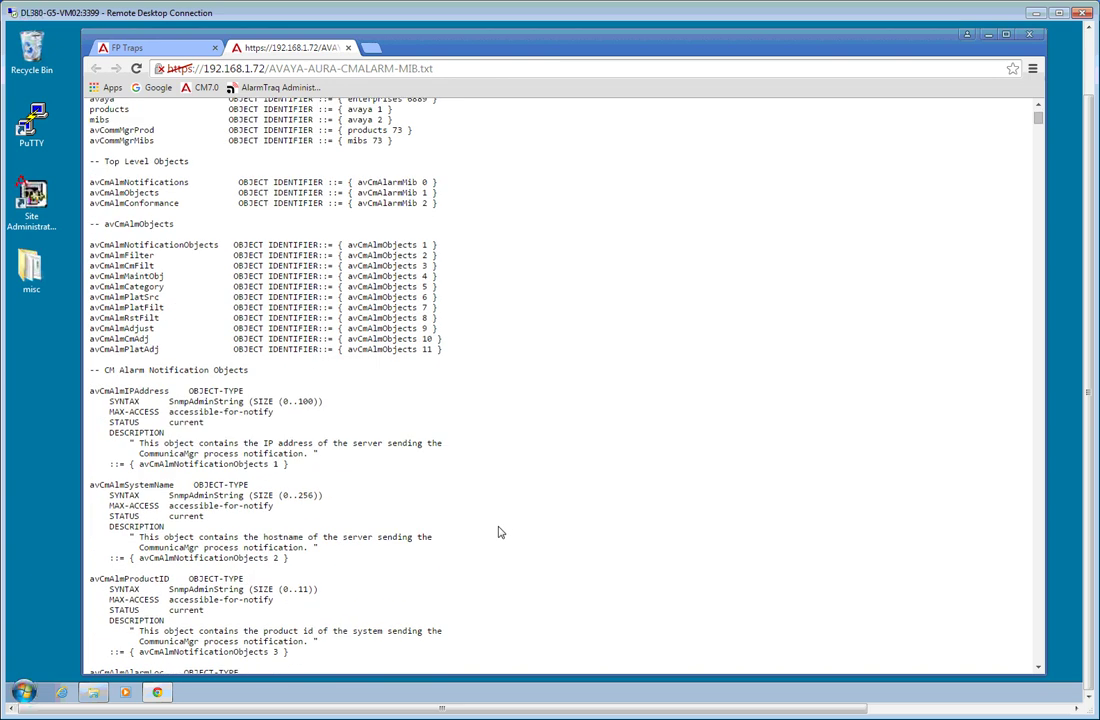
{"action": "scroll", "coordinate": [500, 534], "scroll_direction": "down", "scroll_amount": 6}
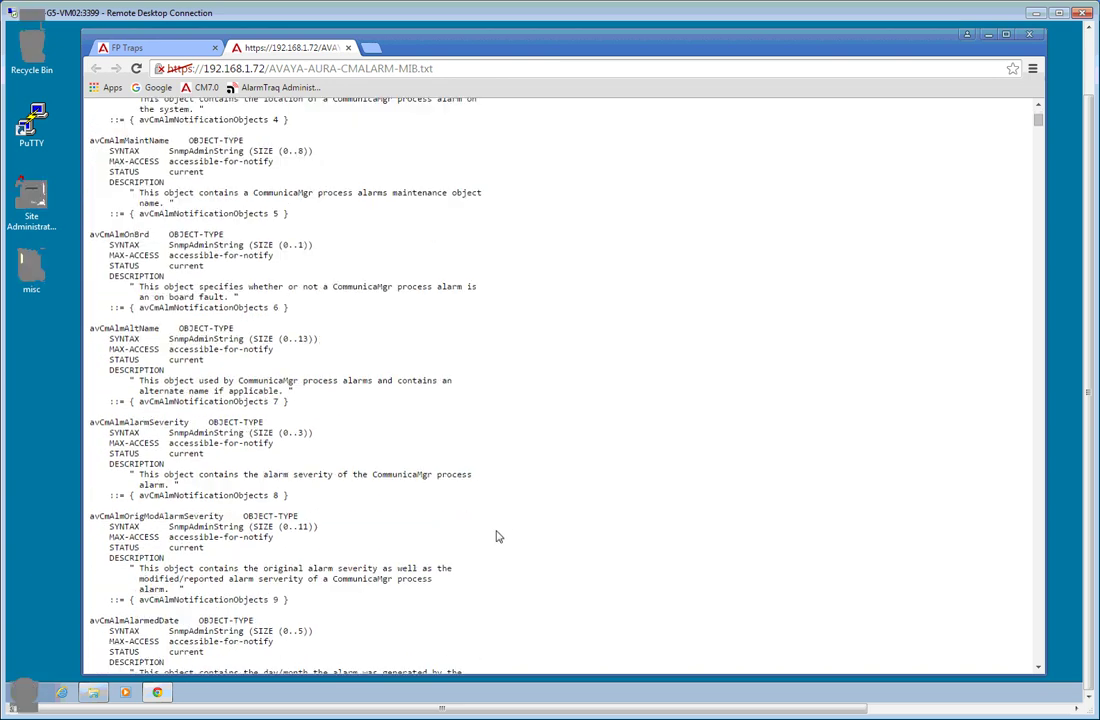
{"action": "scroll", "coordinate": [497, 537], "scroll_direction": "down", "scroll_amount": 5}
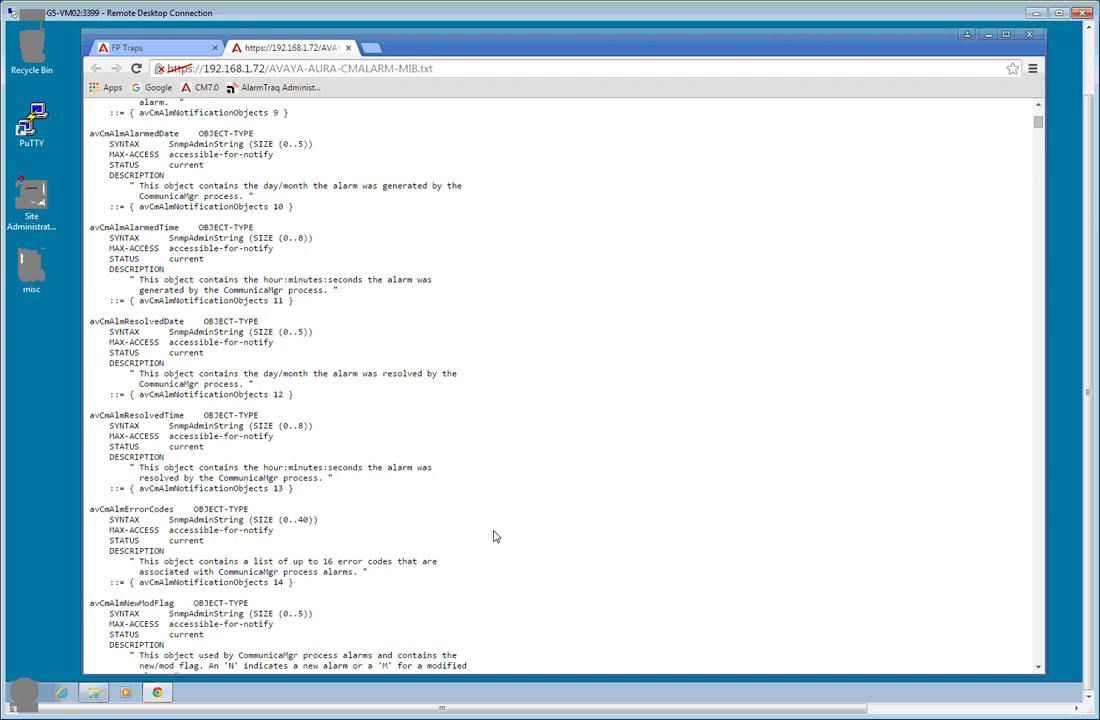
{"action": "scroll", "coordinate": [492, 537], "scroll_direction": "down", "scroll_amount": 9}
{"action": "scroll", "coordinate": [492, 537], "scroll_direction": "down", "scroll_amount": 10}
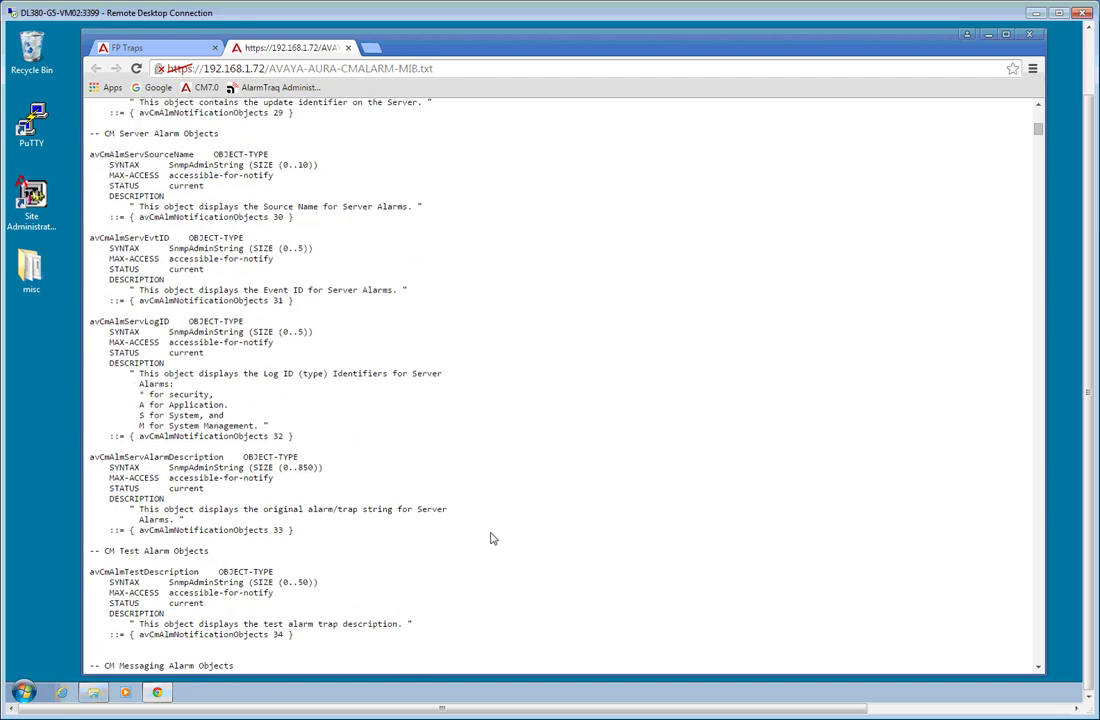
{"action": "scroll", "coordinate": [492, 538], "scroll_direction": "down", "scroll_amount": 20}
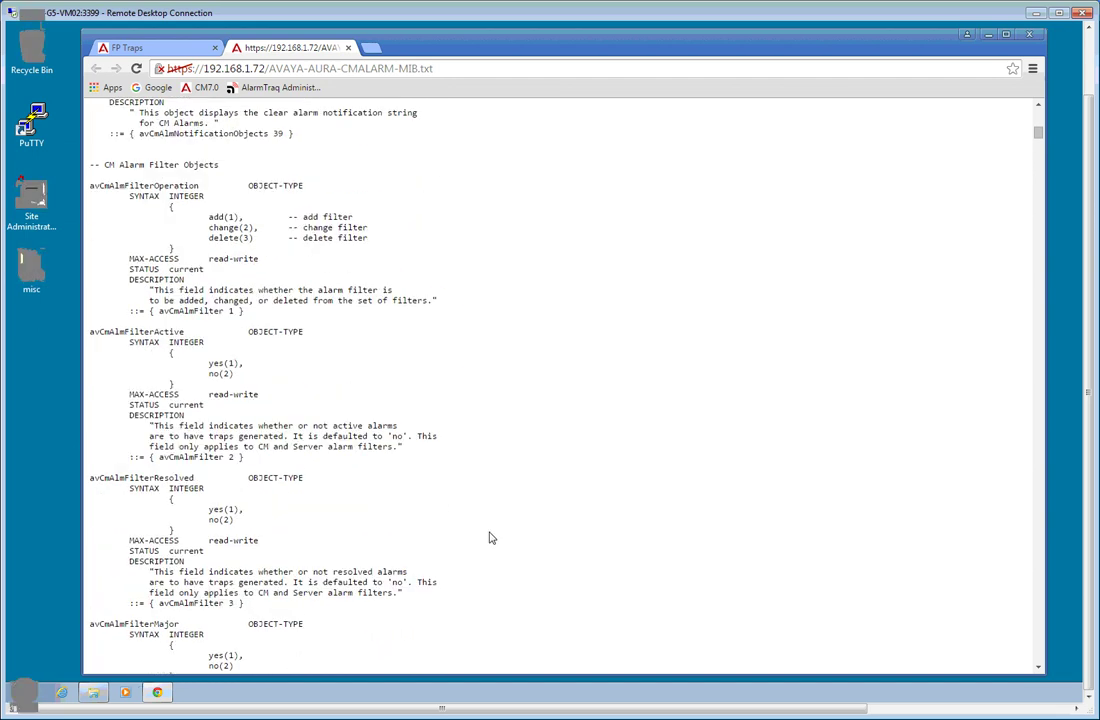
{"action": "scroll", "coordinate": [490, 539], "scroll_direction": "down", "scroll_amount": 2}
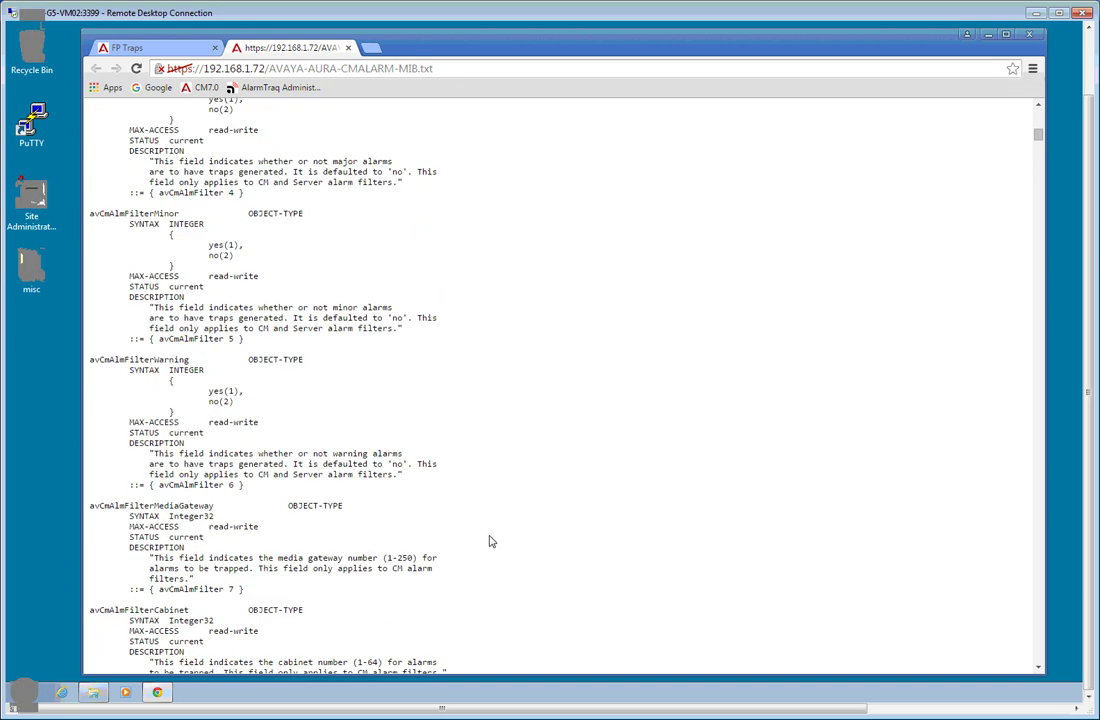
{"action": "scroll", "coordinate": [490, 541], "scroll_direction": "down", "scroll_amount": 14}
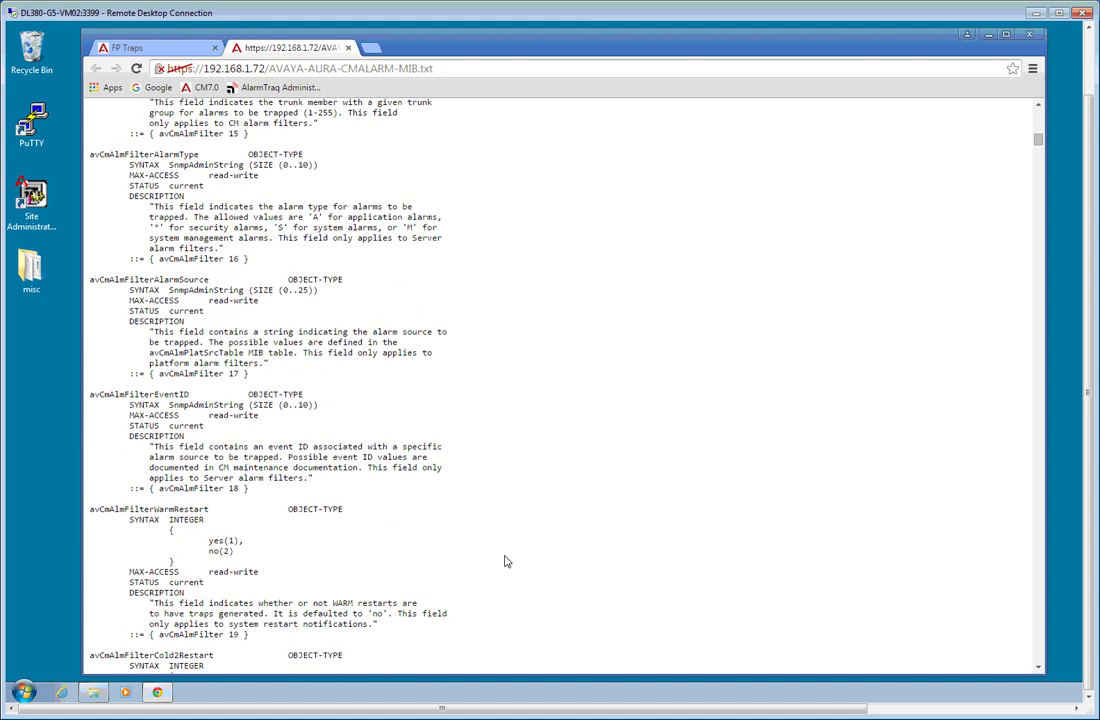
{"action": "scroll", "coordinate": [505, 561], "scroll_direction": "down", "scroll_amount": 4}
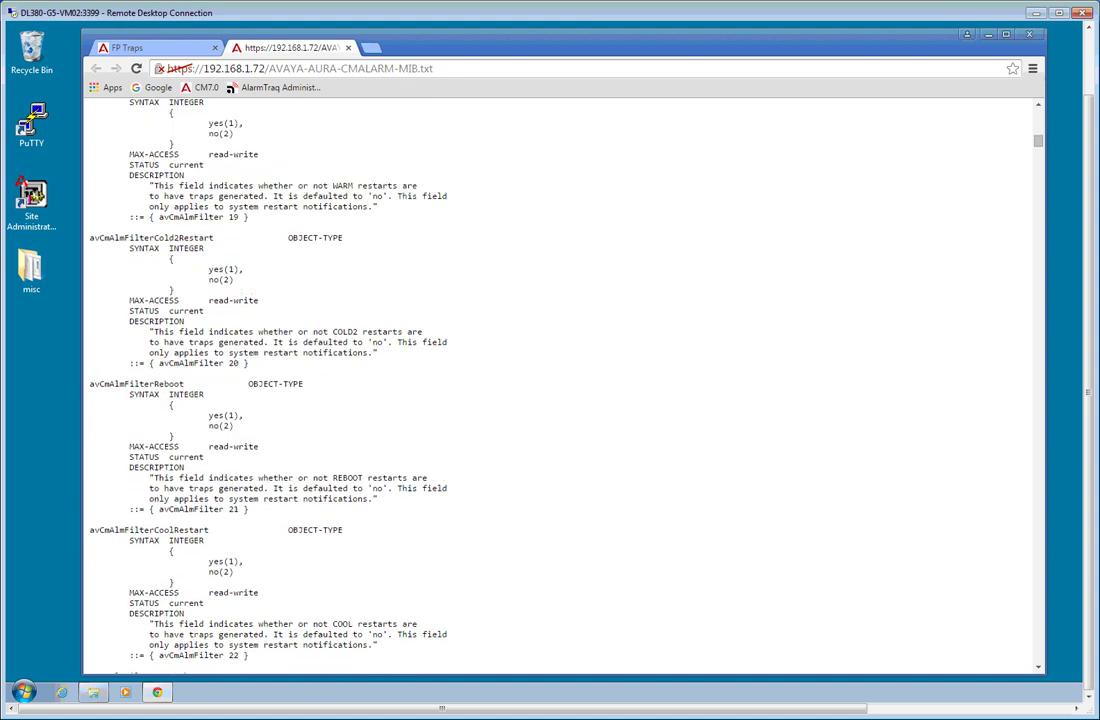
{"action": "left_click", "coordinate": [1039, 556]}
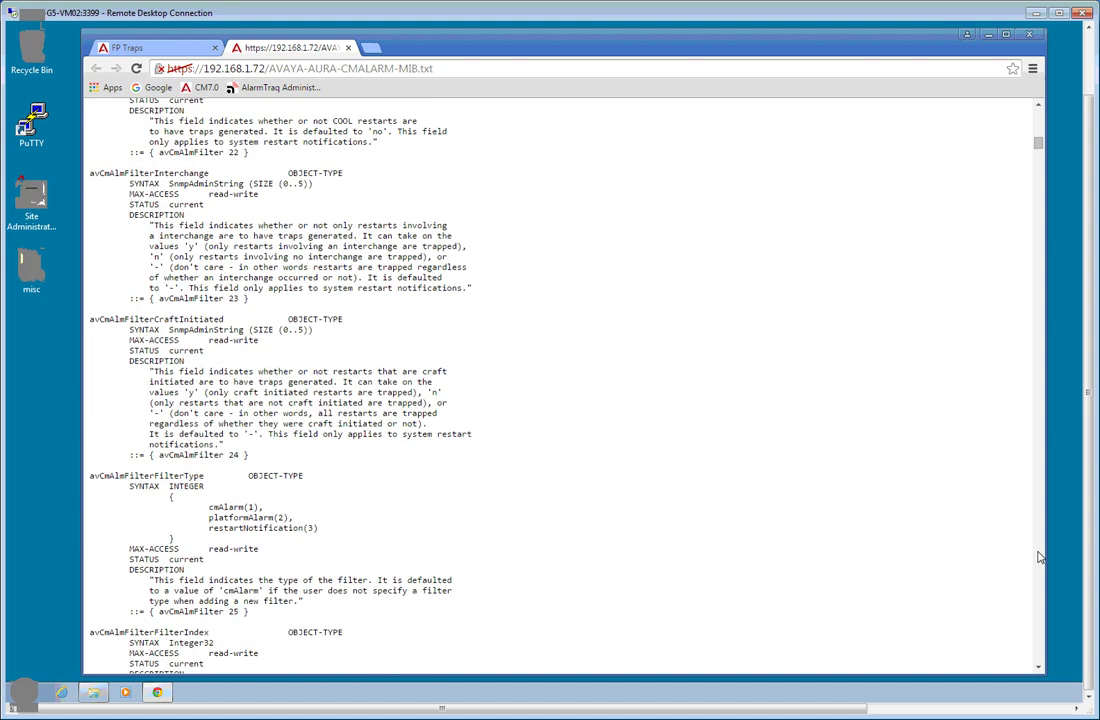
{"action": "left_click", "coordinate": [1039, 557]}
{"action": "left_click", "coordinate": [1039, 557]}
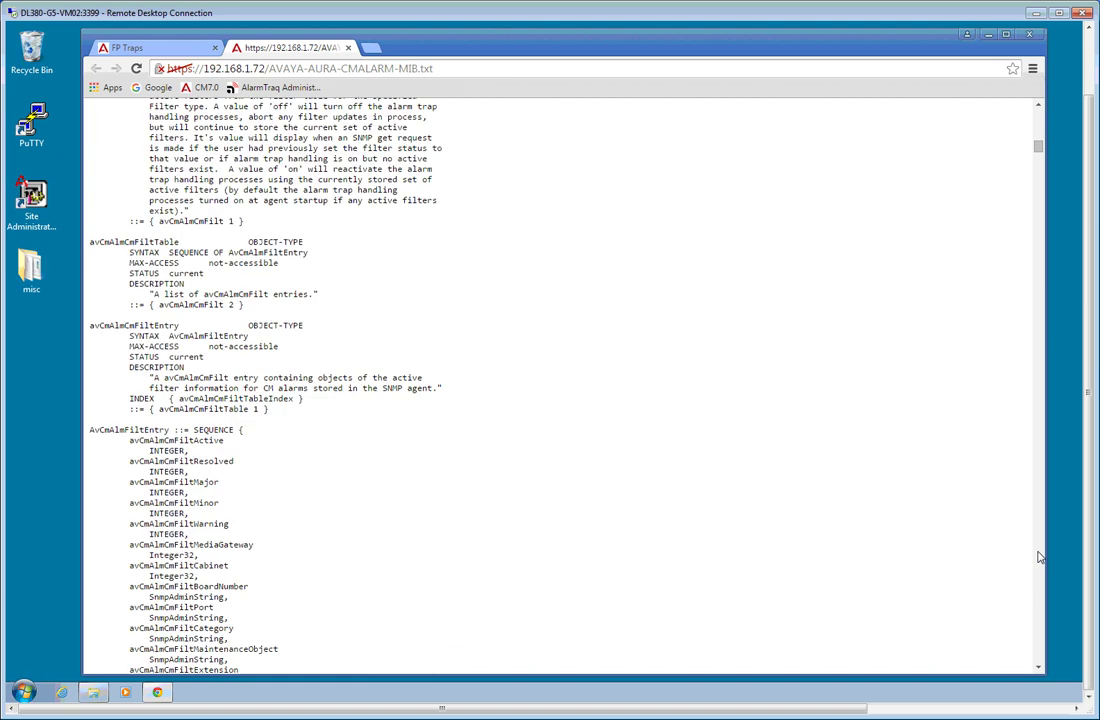
{"action": "left_click", "coordinate": [1039, 557]}
{"action": "left_click", "coordinate": [1039, 557]}
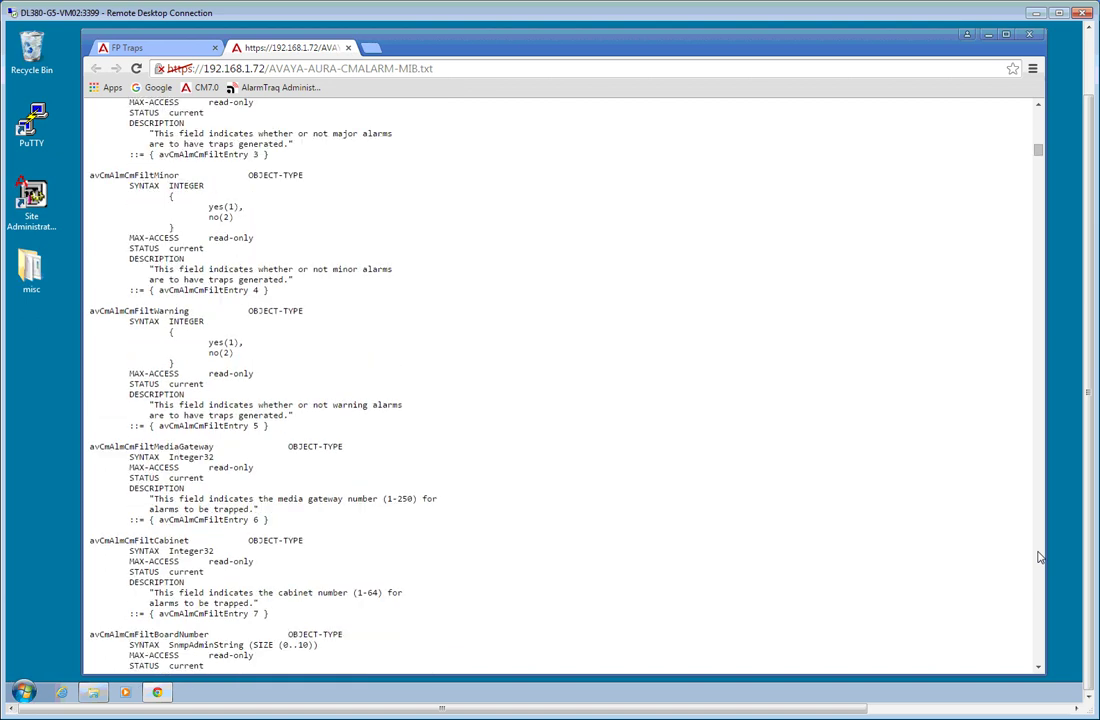
{"action": "left_click", "coordinate": [1039, 557]}
{"action": "left_click", "coordinate": [1039, 557]}
{"action": "left_click", "coordinate": [1039, 557]}
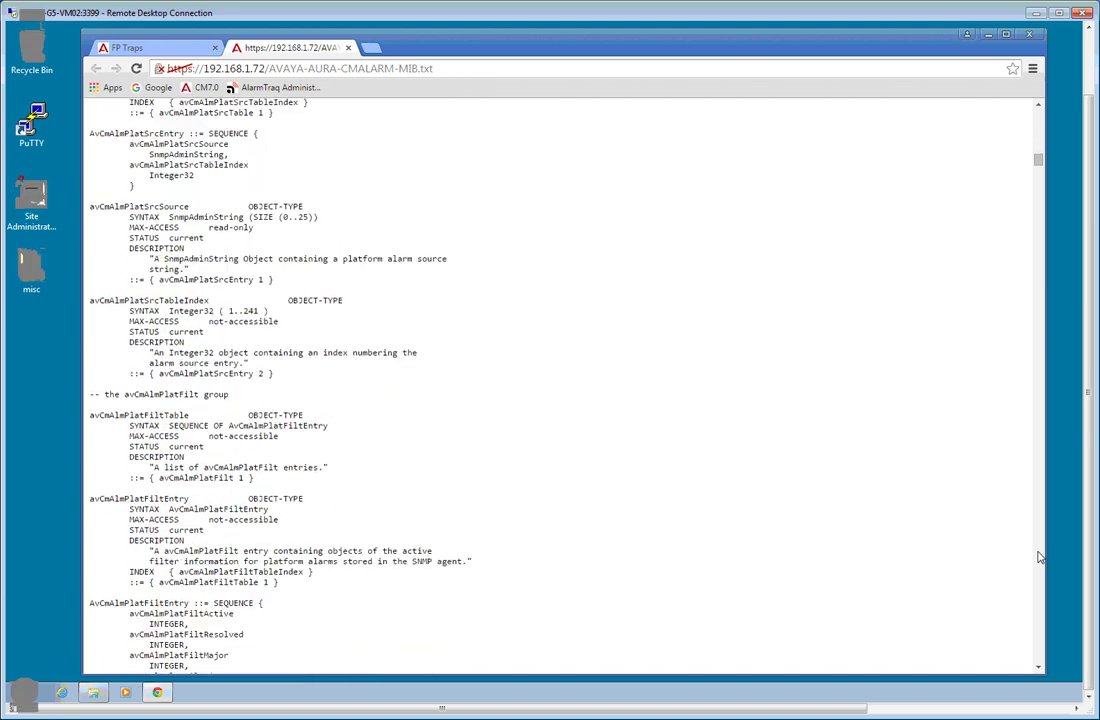
{"action": "left_click", "coordinate": [1039, 557]}
{"action": "left_click", "coordinate": [1039, 557]}
{"action": "left_click", "coordinate": [1039, 557]}
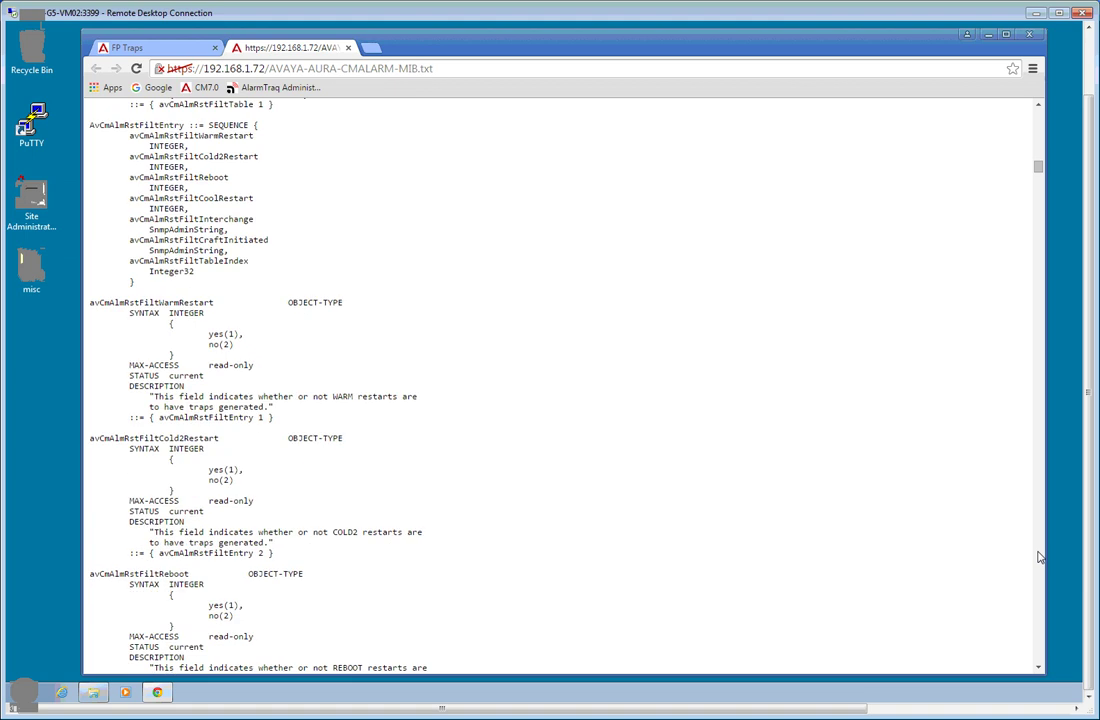
{"action": "left_click", "coordinate": [1039, 557]}
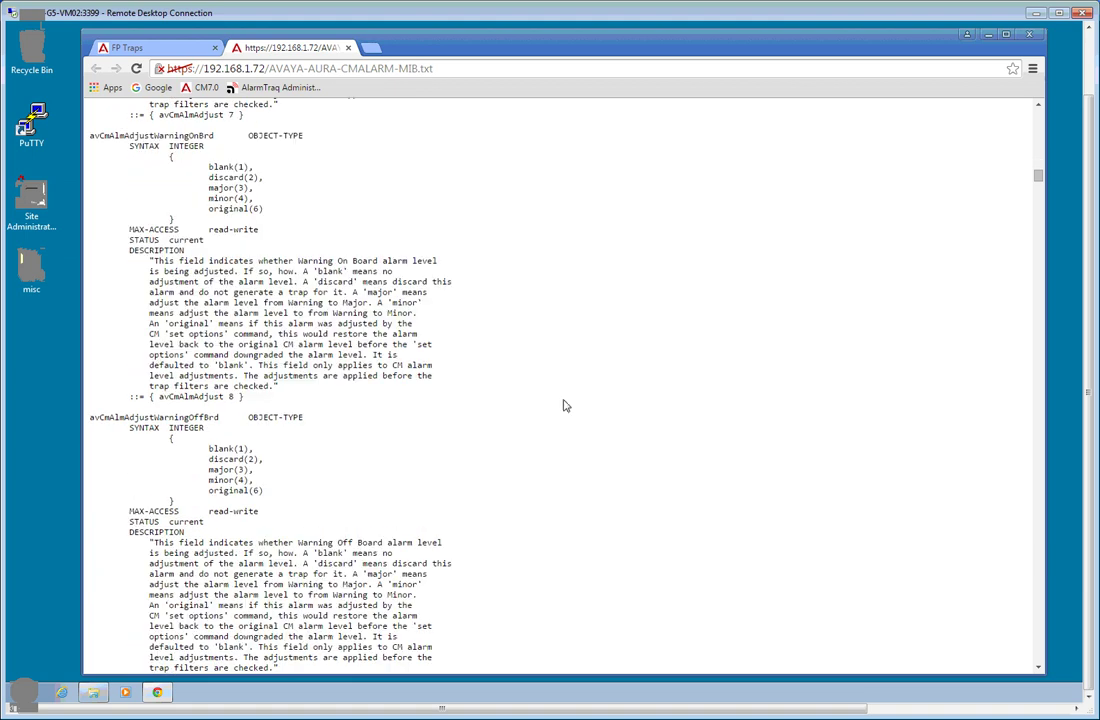
- Examine the MIB's notification OID ranges and its restart, messaging and server alarm sections, and close the MIB file
{"action": "scroll", "coordinate": [528, 386], "scroll_direction": "up", "scroll_amount": 3}
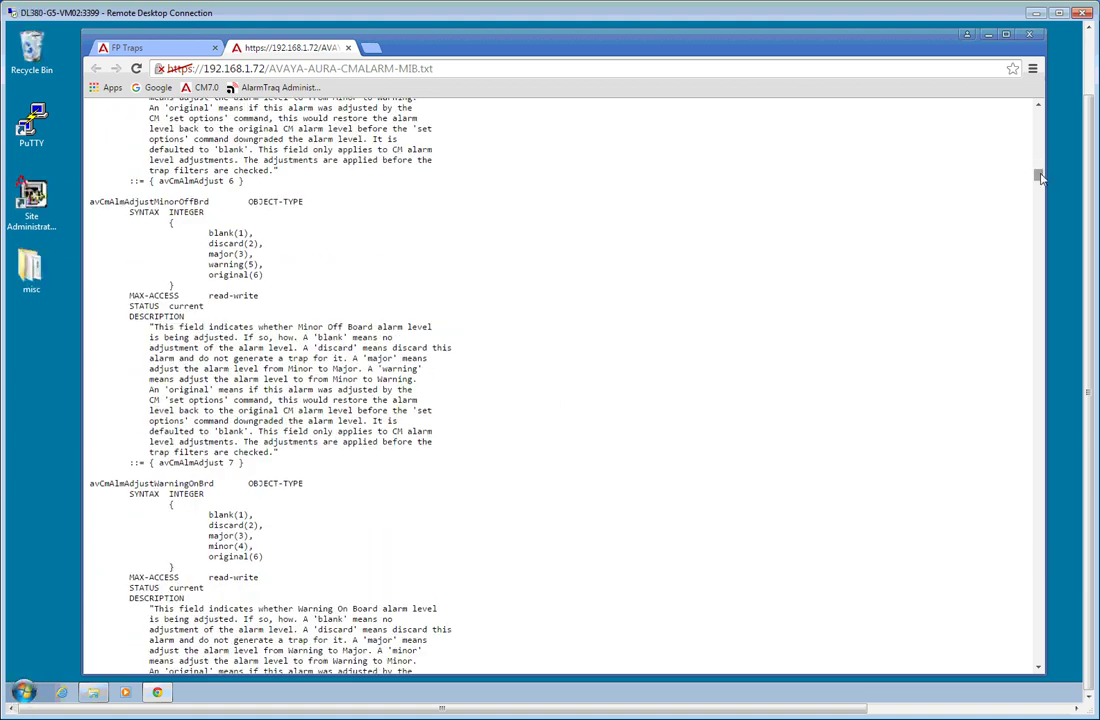
{"action": "left_click", "coordinate": [1040, 218]}
{"action": "left_click", "coordinate": [1040, 218]}
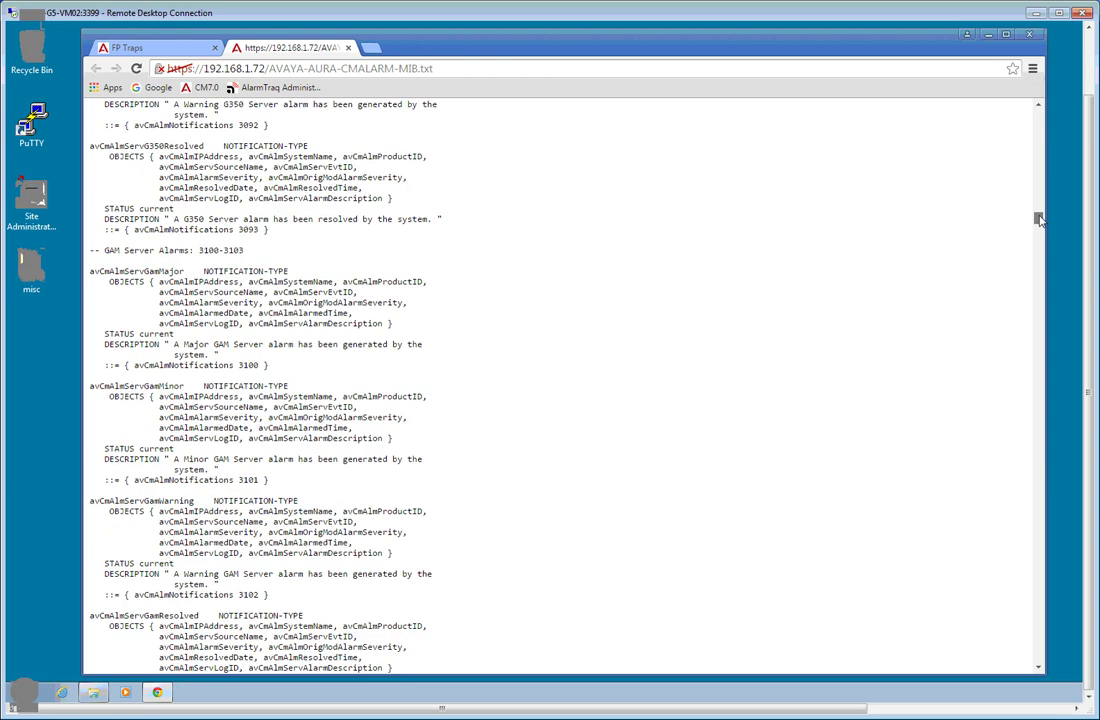
{"action": "left_click_drag", "start_coordinate": [1040, 220], "coordinate": [1040, 198]}
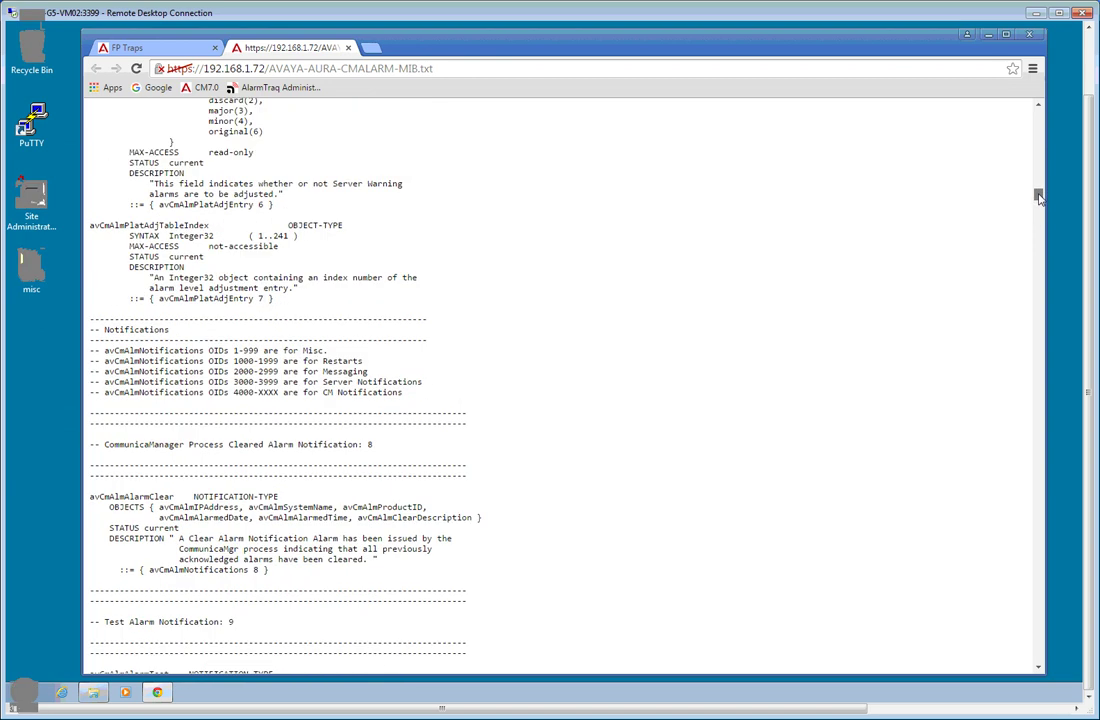
{"action": "scroll", "coordinate": [1040, 133], "scroll_direction": "up", "scroll_amount": 5}
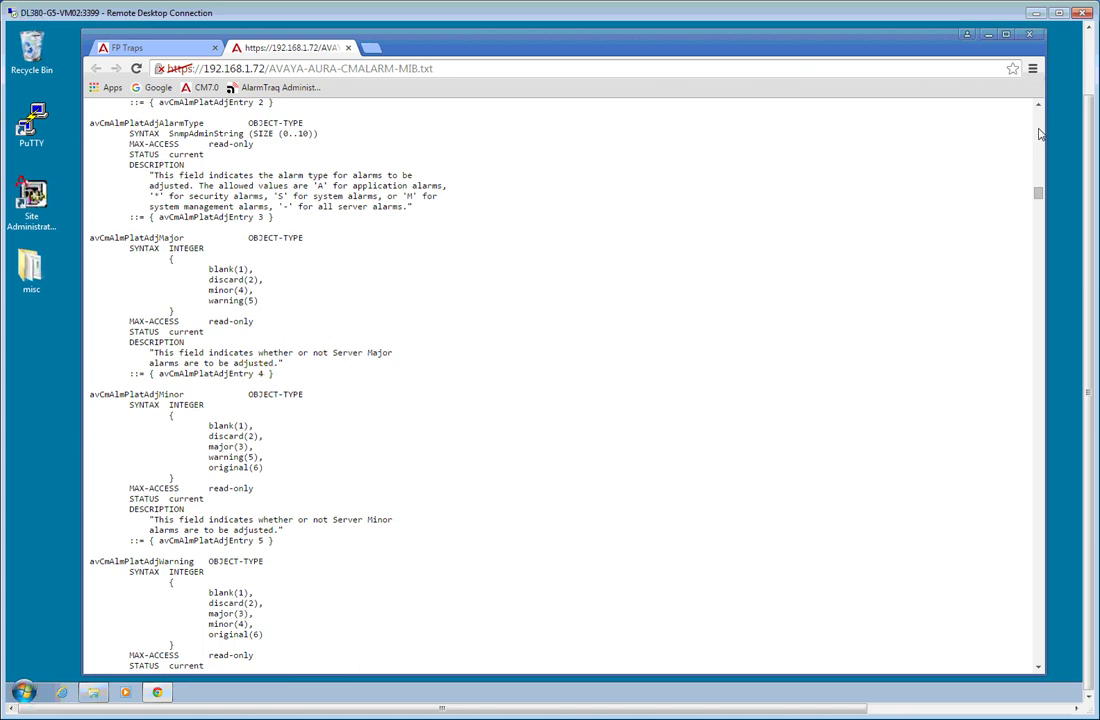
{"action": "left_click", "coordinate": [1040, 383]}
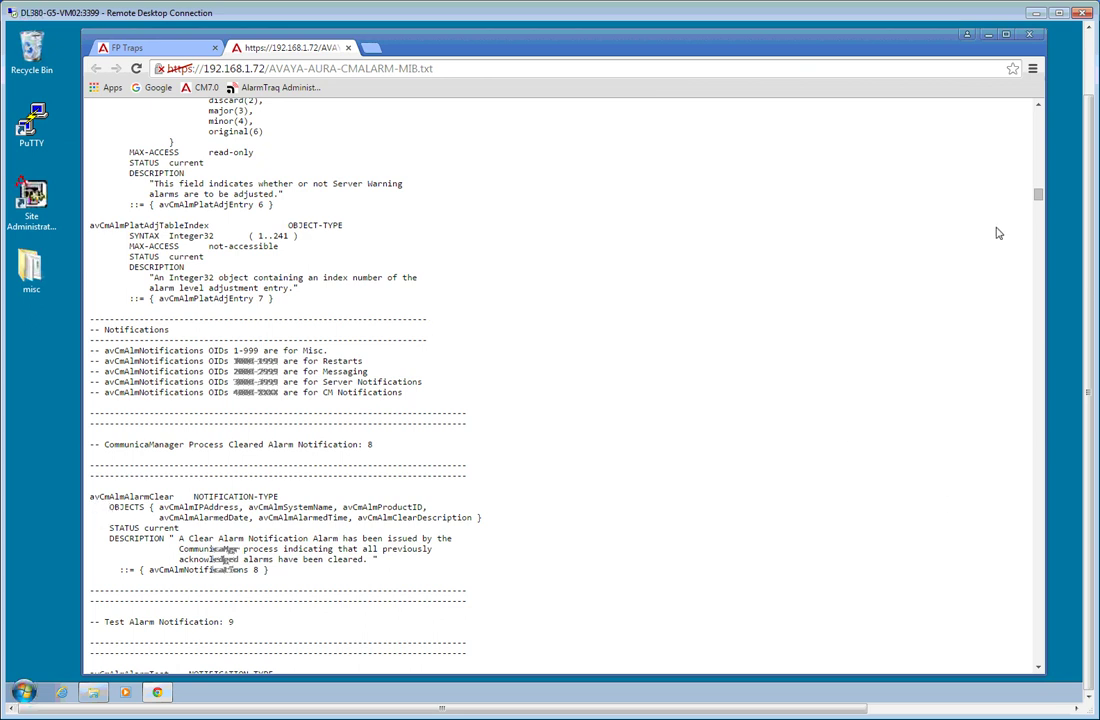
{"action": "left_click_drag", "start_coordinate": [1038, 191], "coordinate": [1039, 204]}
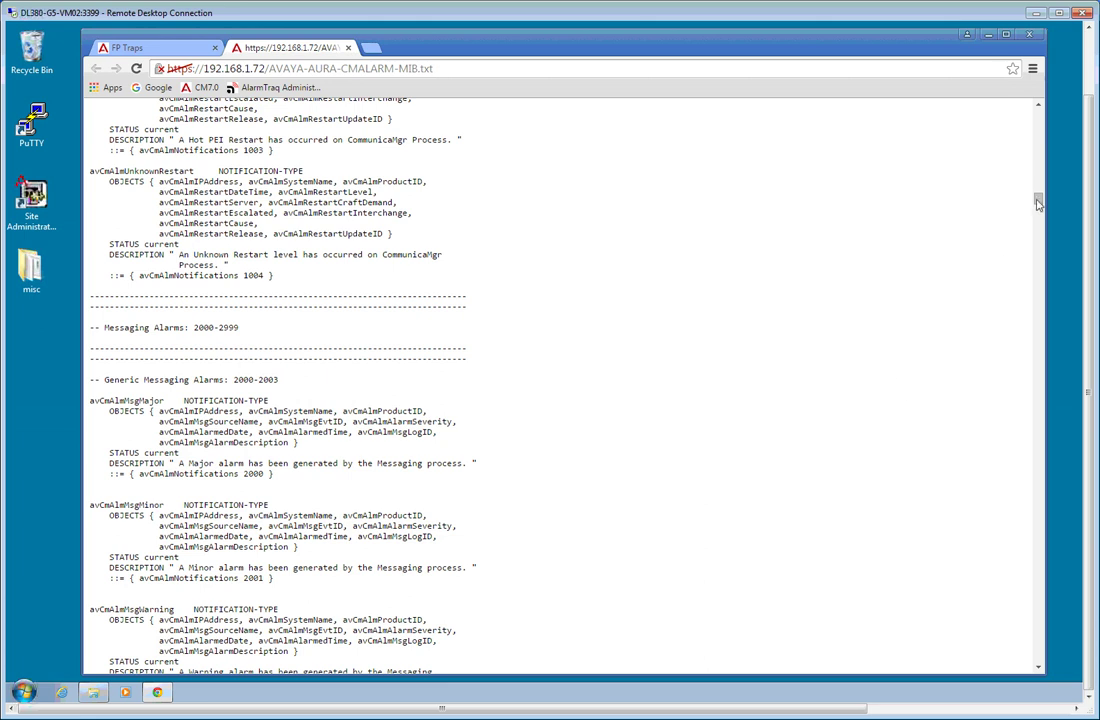
{"action": "left_click_drag", "start_coordinate": [1040, 201], "coordinate": [1040, 206]}
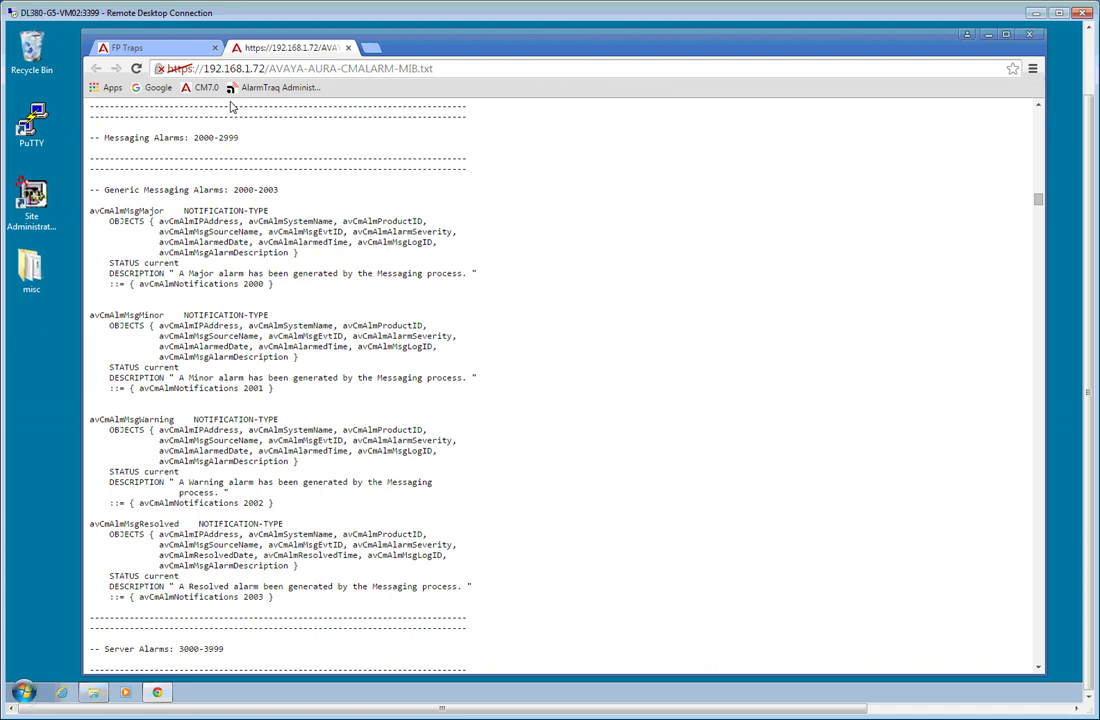
{"action": "middle_click", "coordinate": [301, 47]}
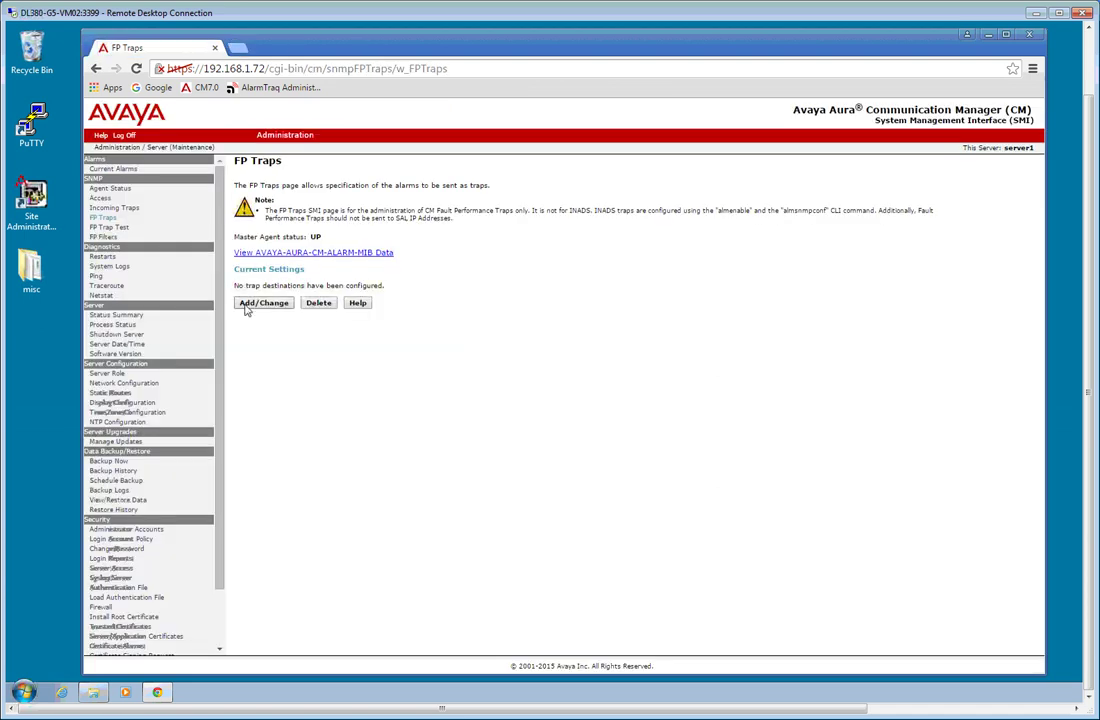
- Stop the SNMP Master Agent and open the form for adding an FP trap destination
{"action": "left_click", "coordinate": [110, 188]}
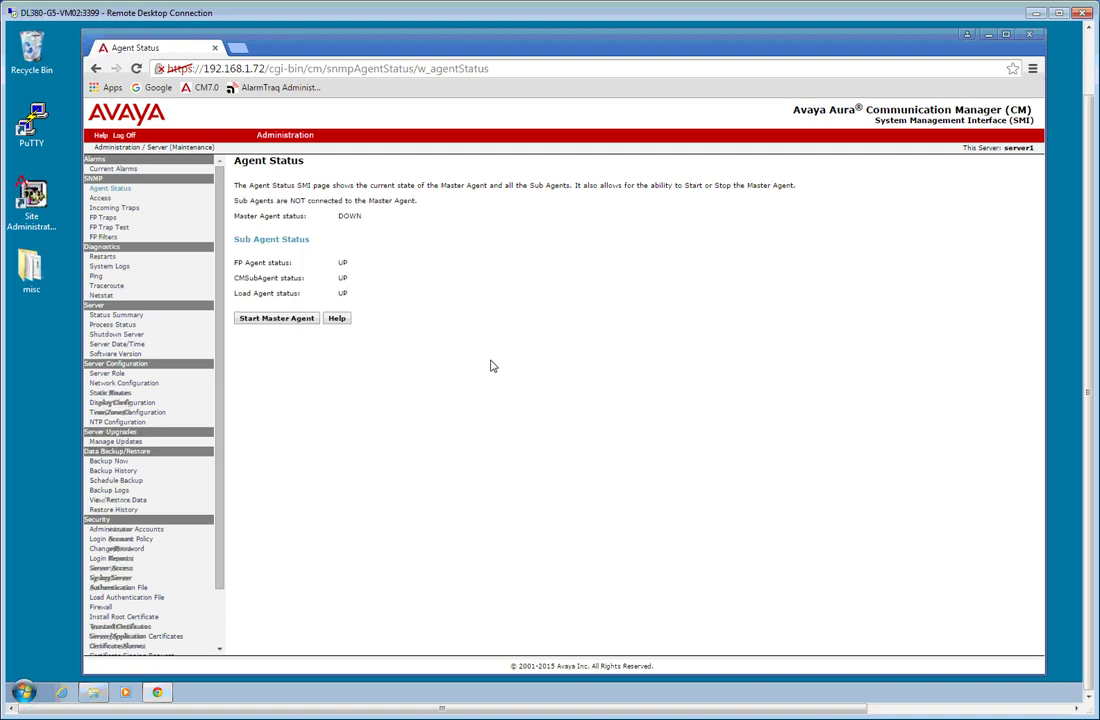
{"action": "left_click", "coordinate": [101, 219]}
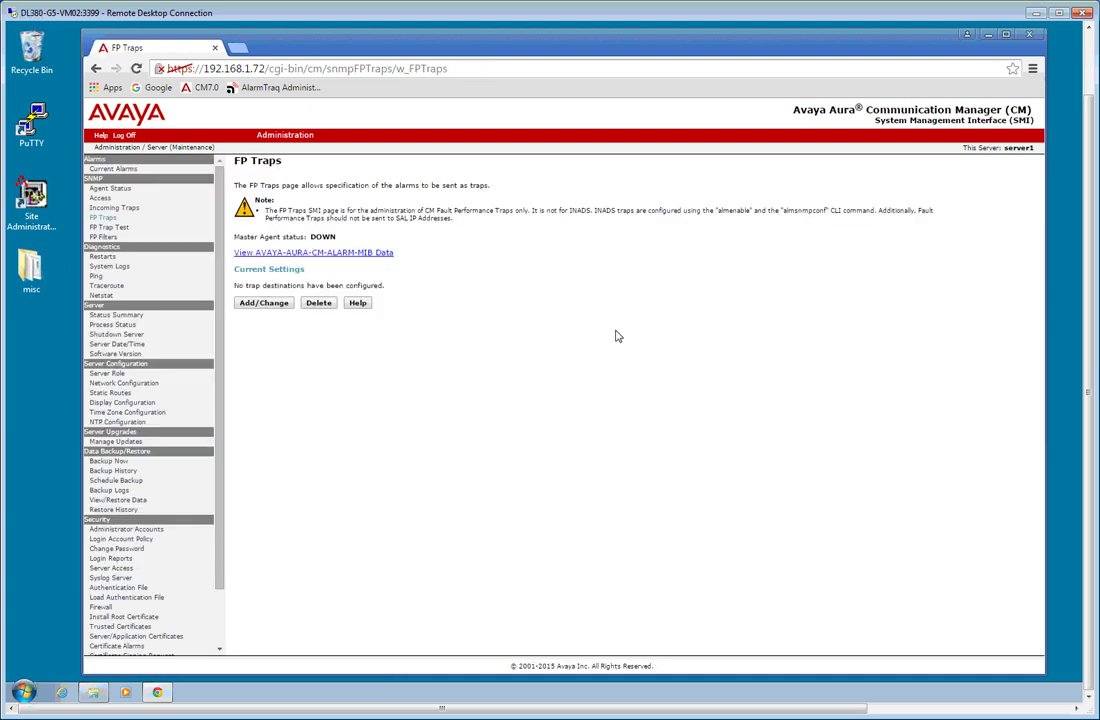
{"action": "left_click", "coordinate": [280, 305]}
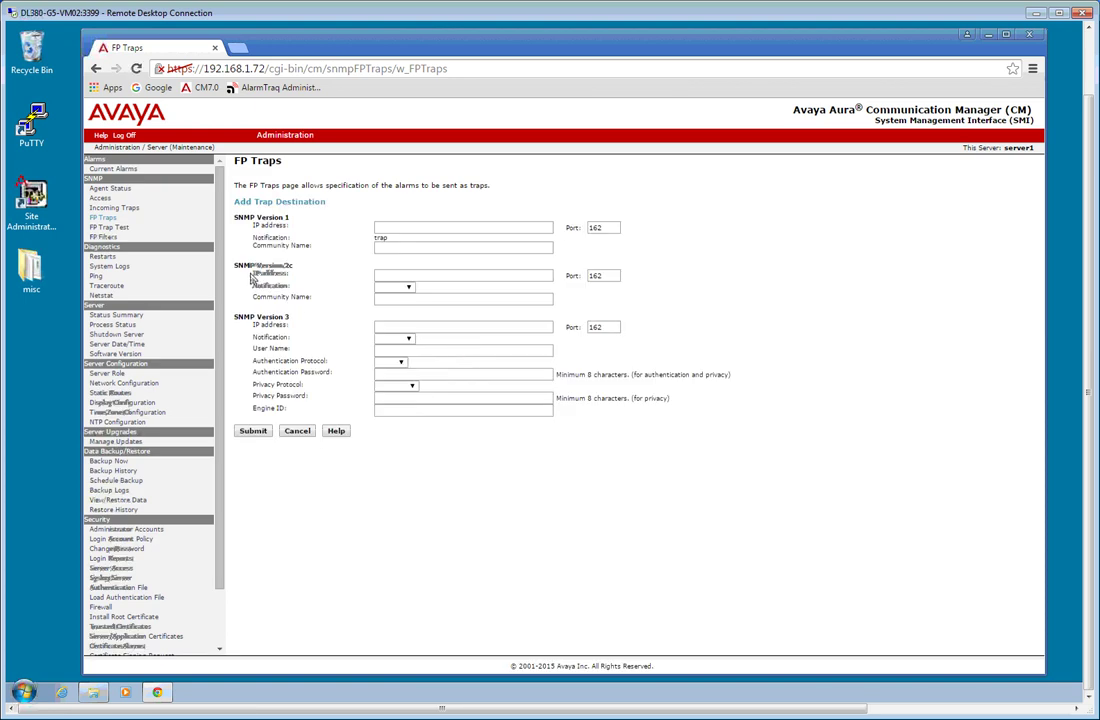
- Add an SNMP Version 2c trap destination with IP address 192.168.1.8, port 162, notification type trap and community name public
{"action": "left_click", "coordinate": [432, 279]}
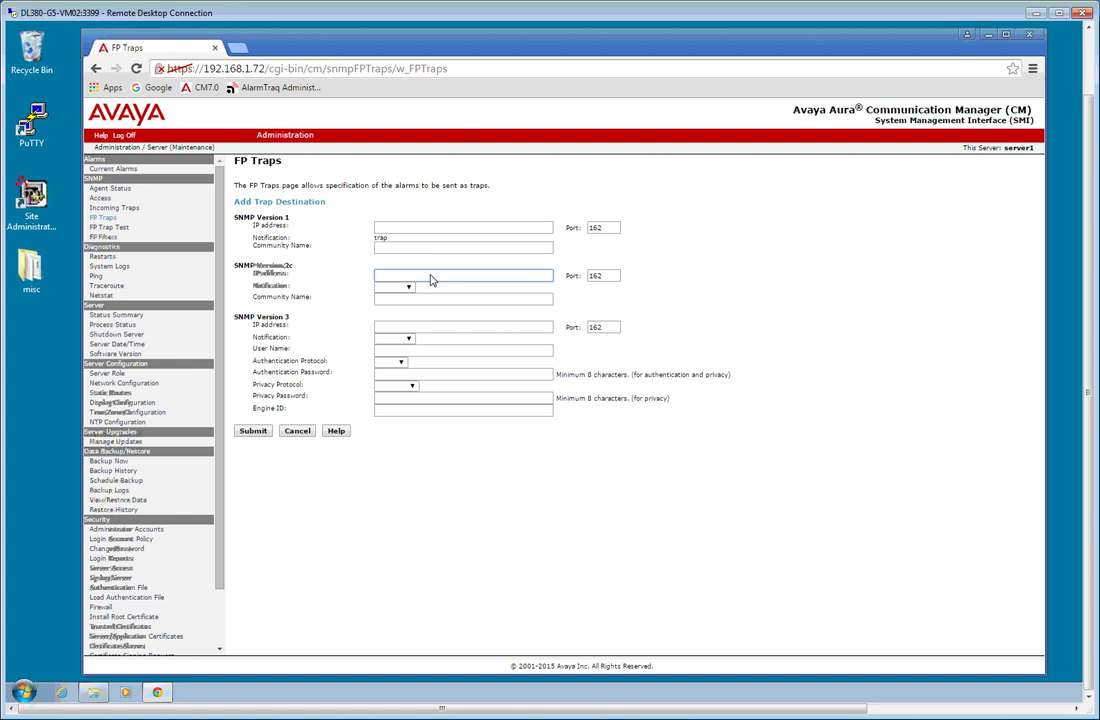
{"action": "type", "text": "192.168.1.8"}
{"action": "key", "text": "Tab"}
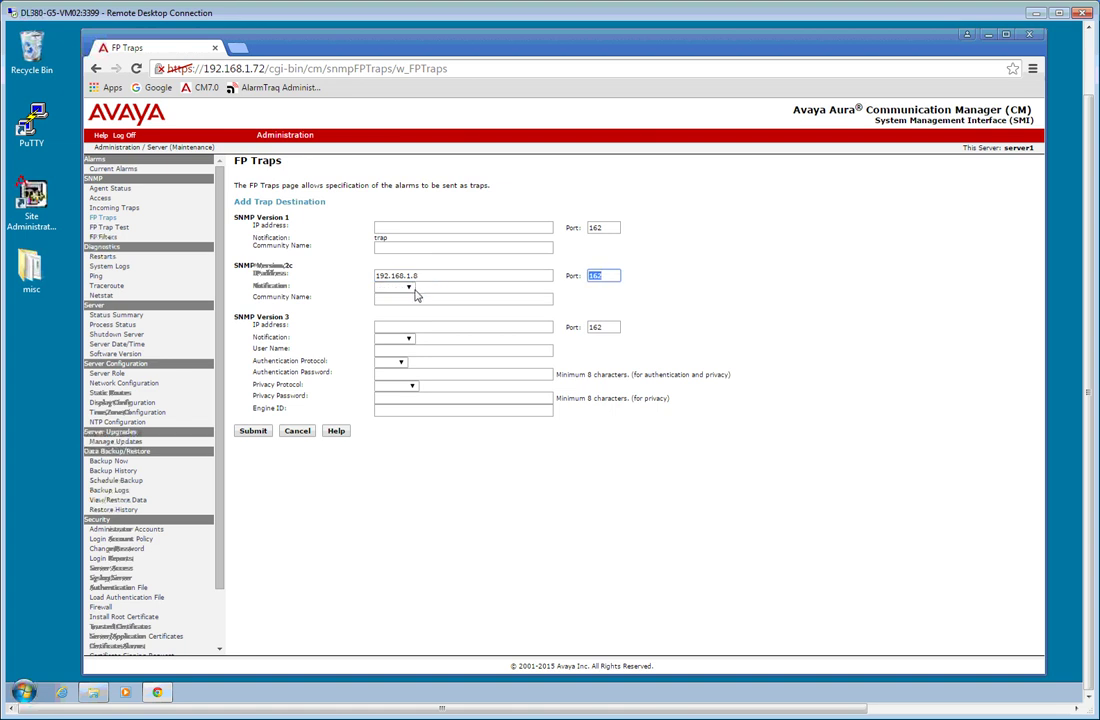
{"action": "left_click", "coordinate": [400, 287]}
{"action": "left_click", "coordinate": [386, 307]}
{"action": "key", "text": "Tab"}
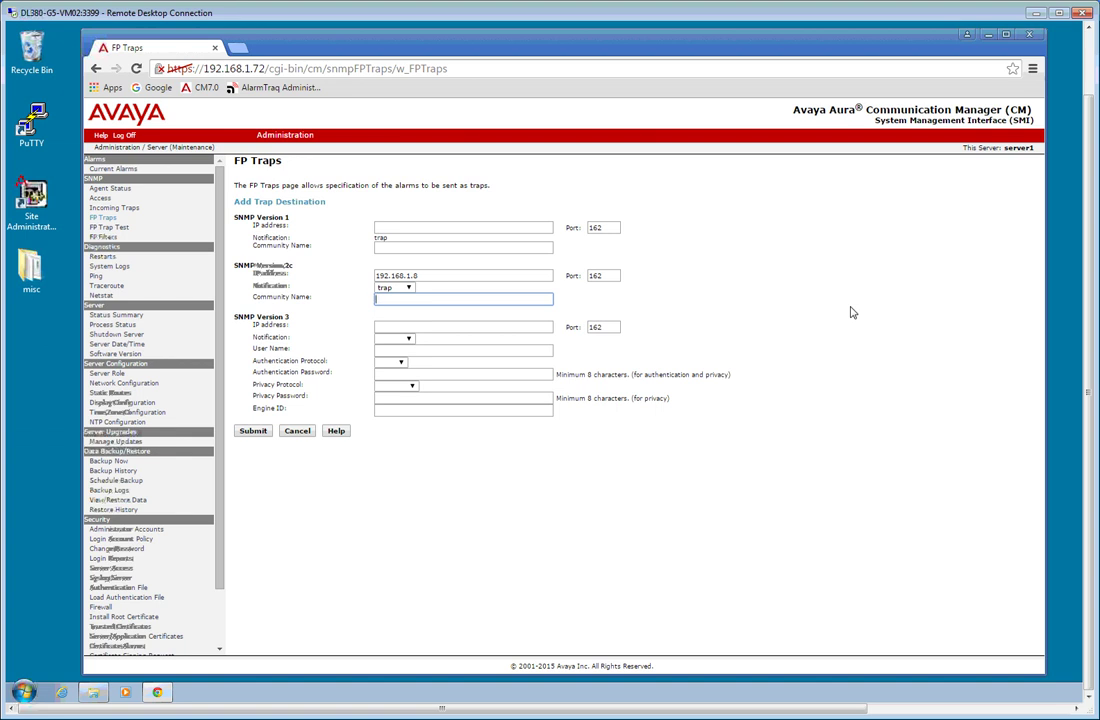
{"action": "type", "text": "public"}
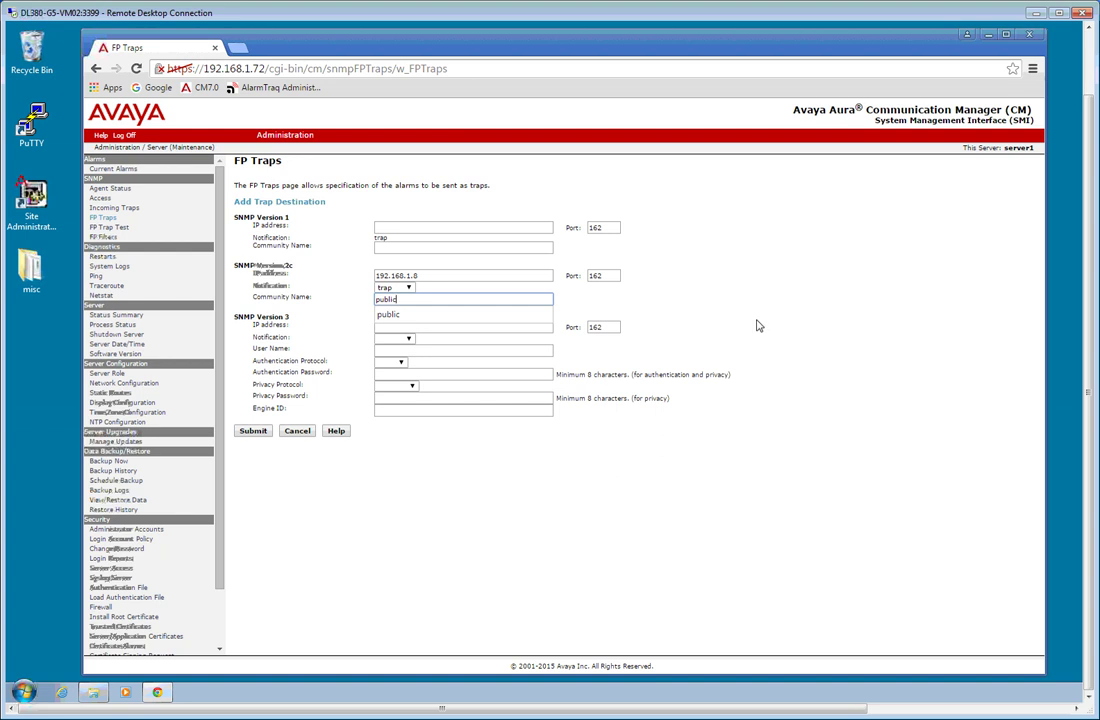
{"action": "left_click", "coordinate": [262, 431]}
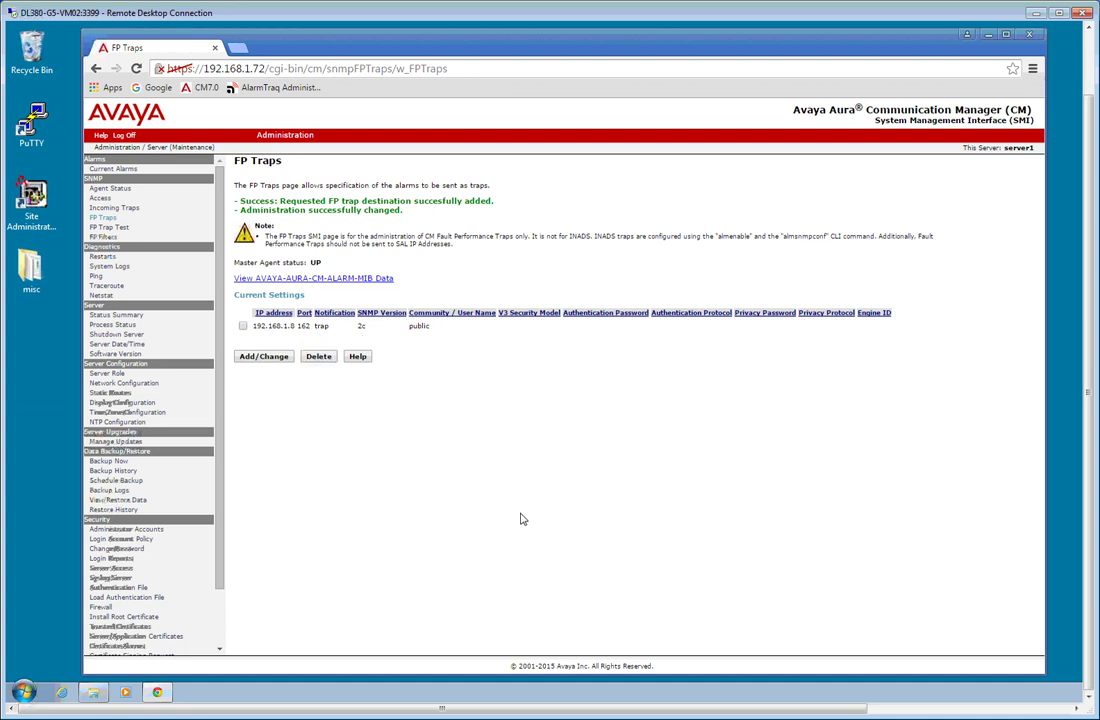
- Restart the SNMP Master Agent from the Agent Status page by stopping it and starting it again
{"action": "left_click", "coordinate": [112, 189]}
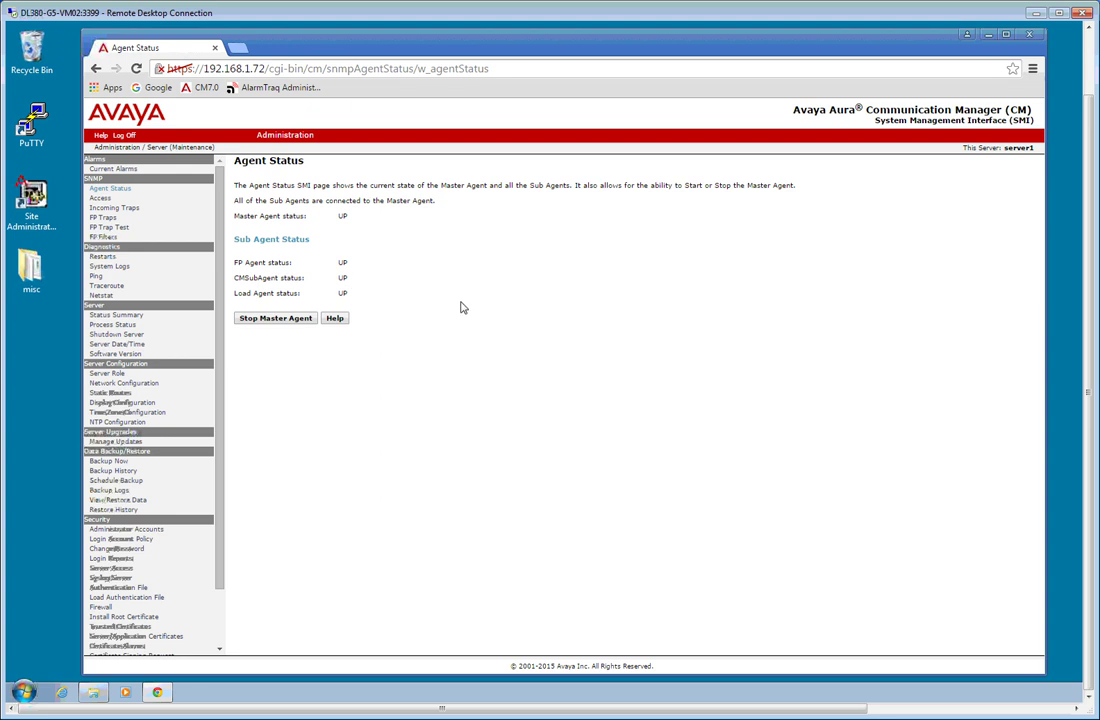
{"action": "left_click", "coordinate": [277, 321]}
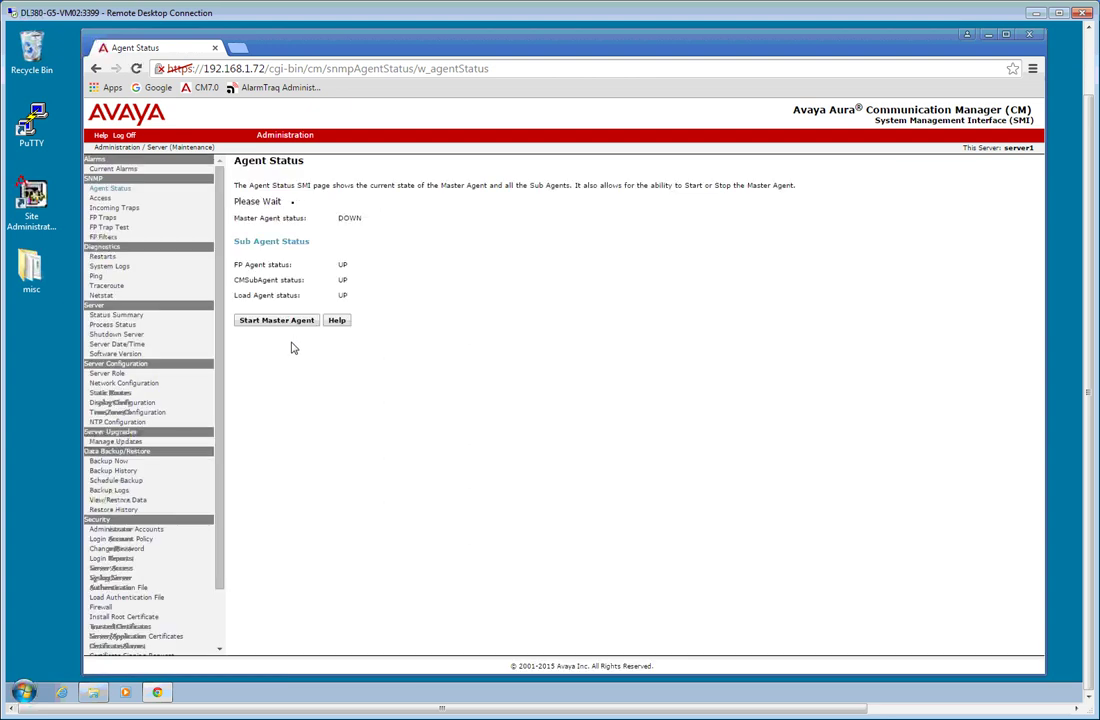
{"action": "left_click", "coordinate": [287, 320]}
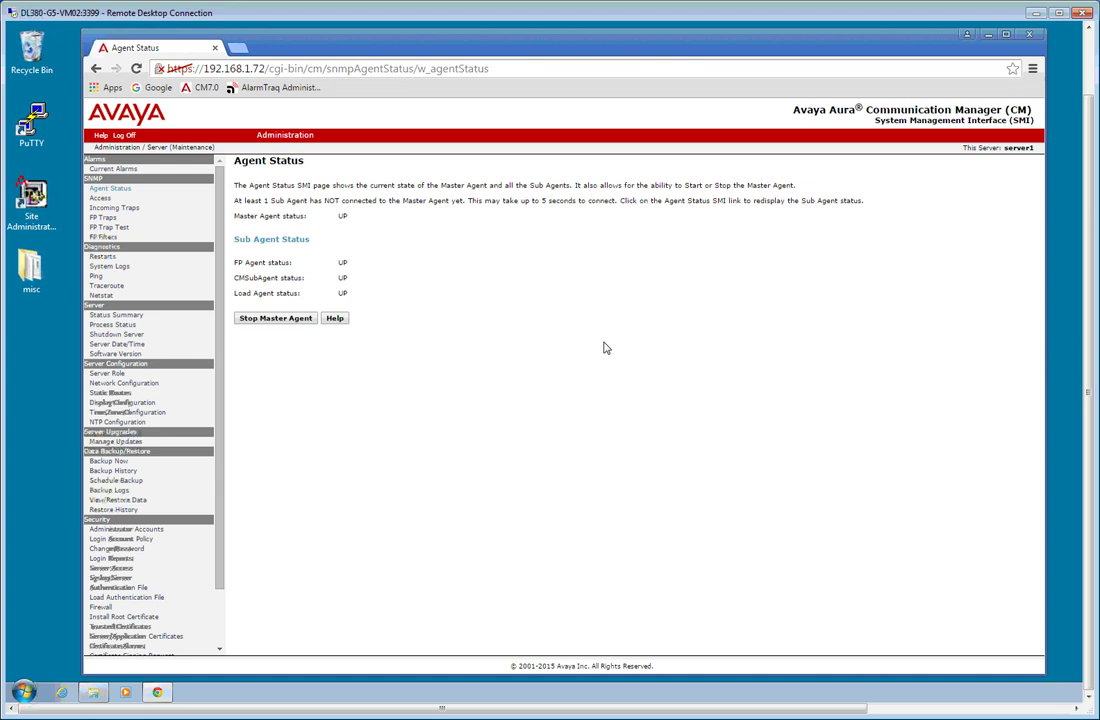
- Check the FP Filters page and generate a test trap from the FP Trap Test page
{"action": "left_click", "coordinate": [108, 237]}
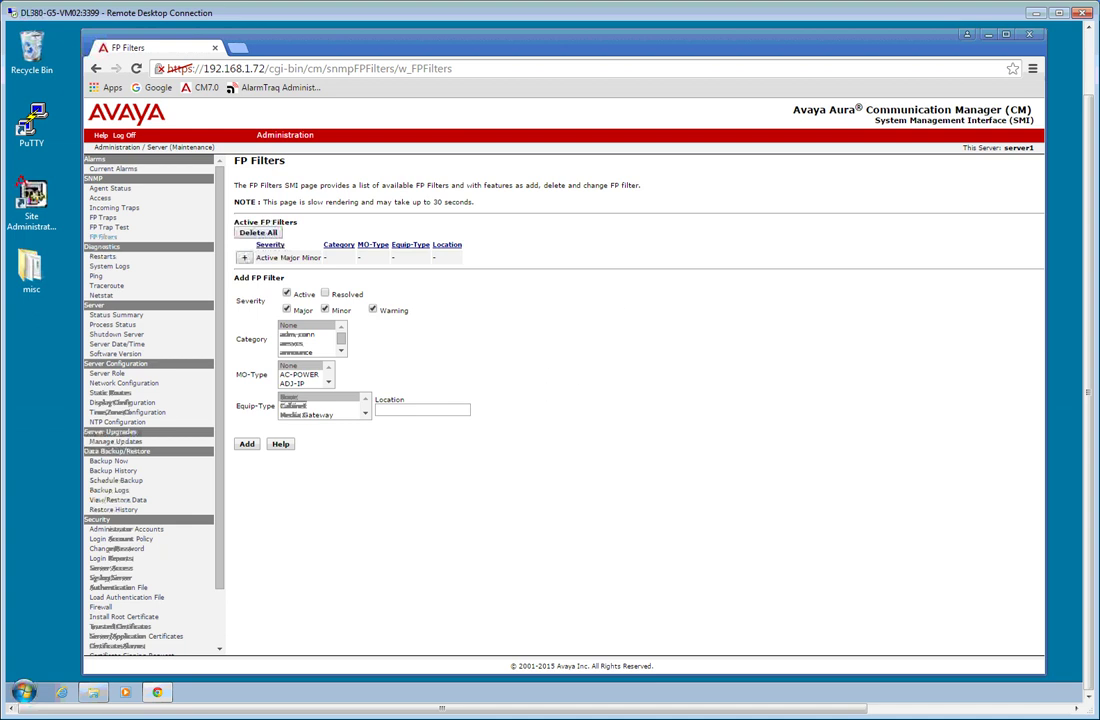
{"action": "left_click", "coordinate": [109, 228]}
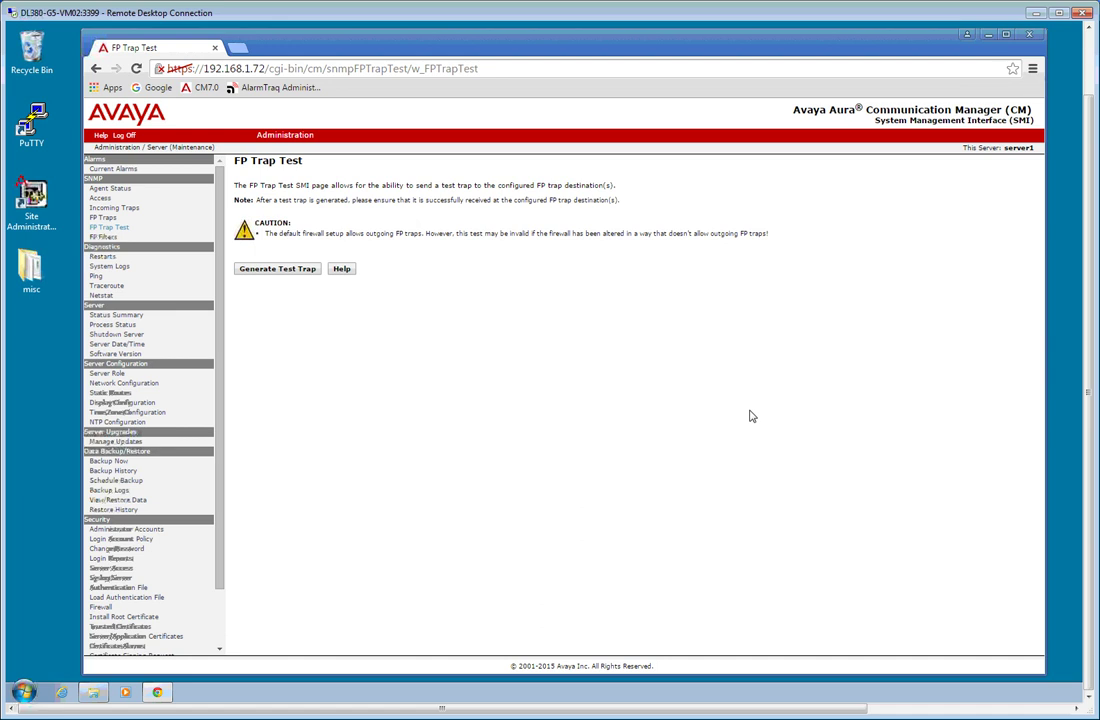
{"action": "left_click", "coordinate": [277, 269]}
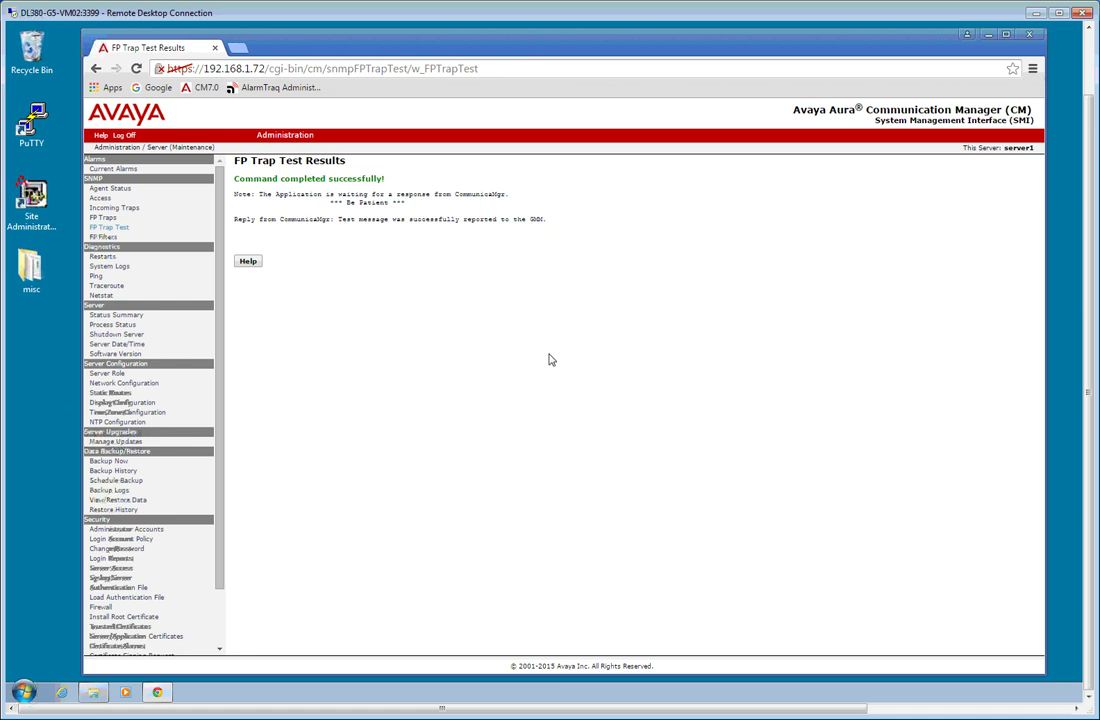
- Switch to AlarmTraq Administration, log in with the saved credentials and open the alarm wallboard
{"action": "left_click", "coordinate": [270, 89]}
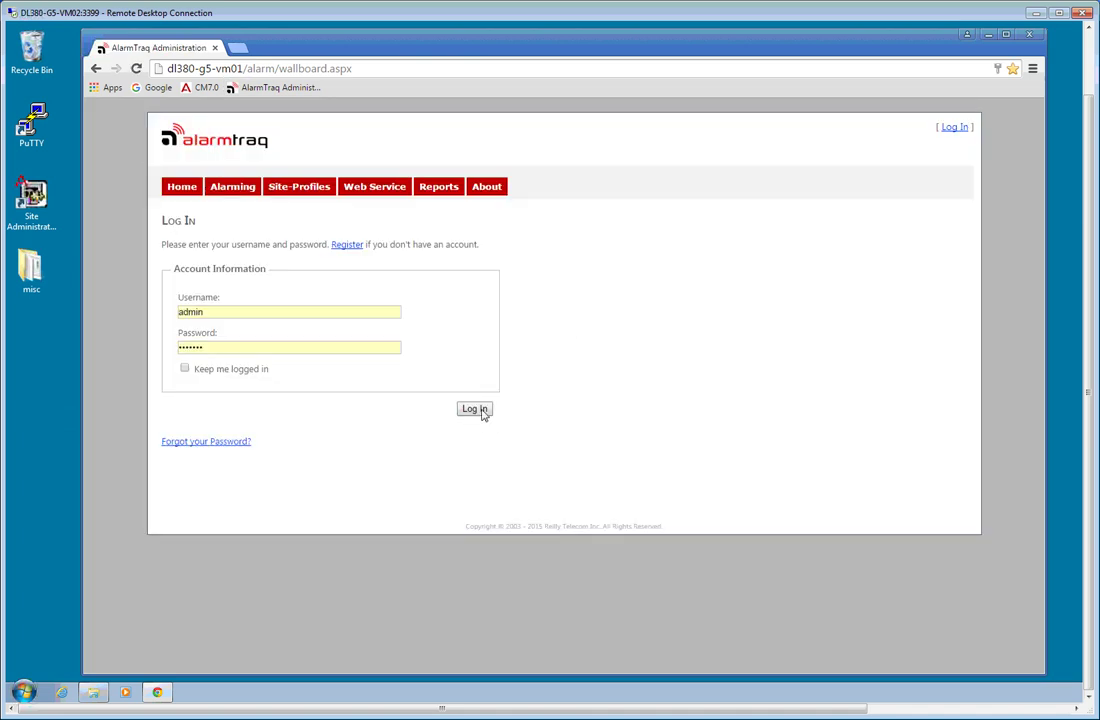
{"action": "left_click", "coordinate": [476, 409]}
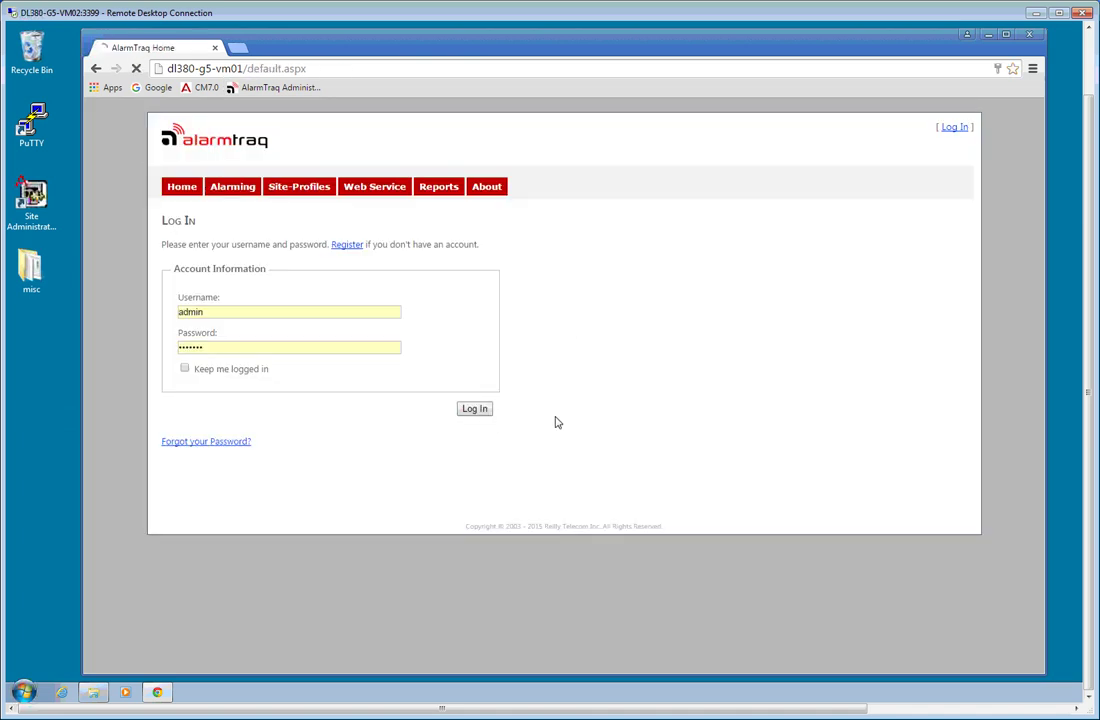
{"action": "left_click", "coordinate": [190, 277]}
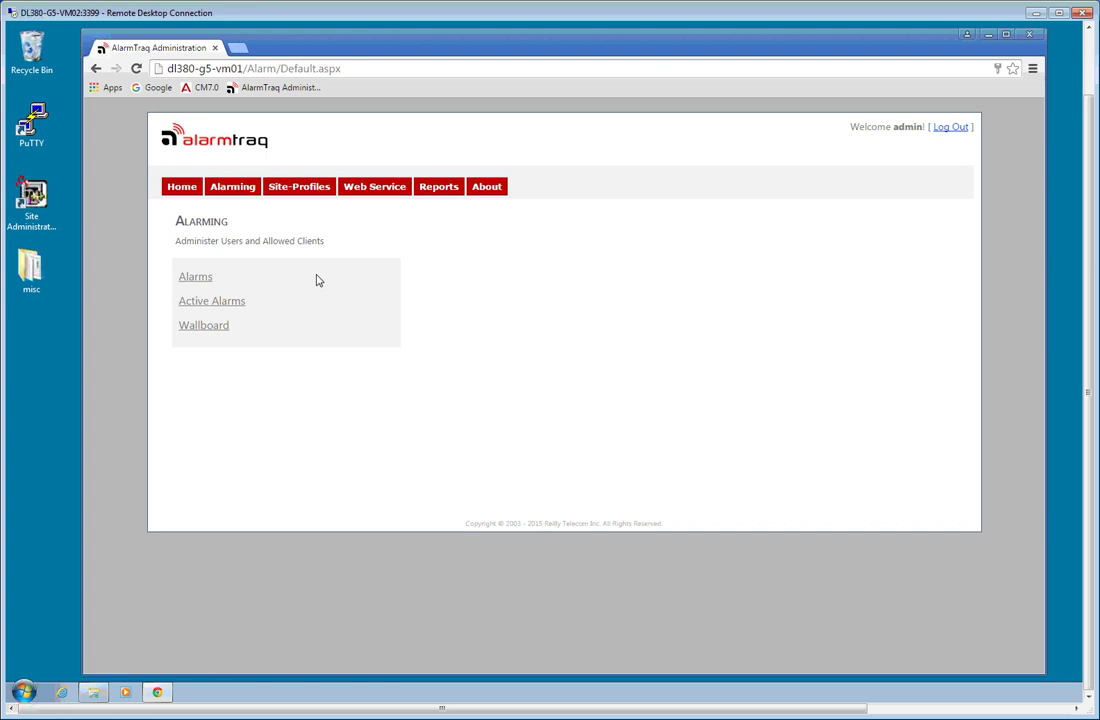
{"action": "left_click", "coordinate": [222, 326]}
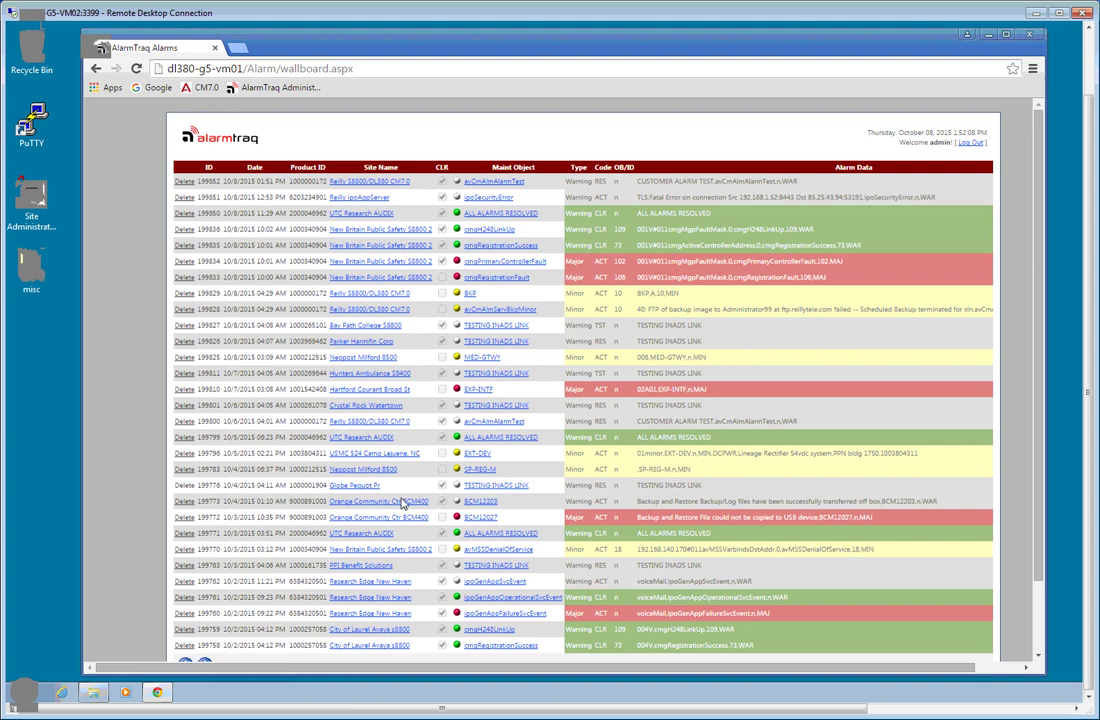
- View the maintenance object descriptions of TESTING INADS LINK and the newest avCmAlmAlarmTest alarm, closing each window
{"action": "left_click", "coordinate": [503, 487]}
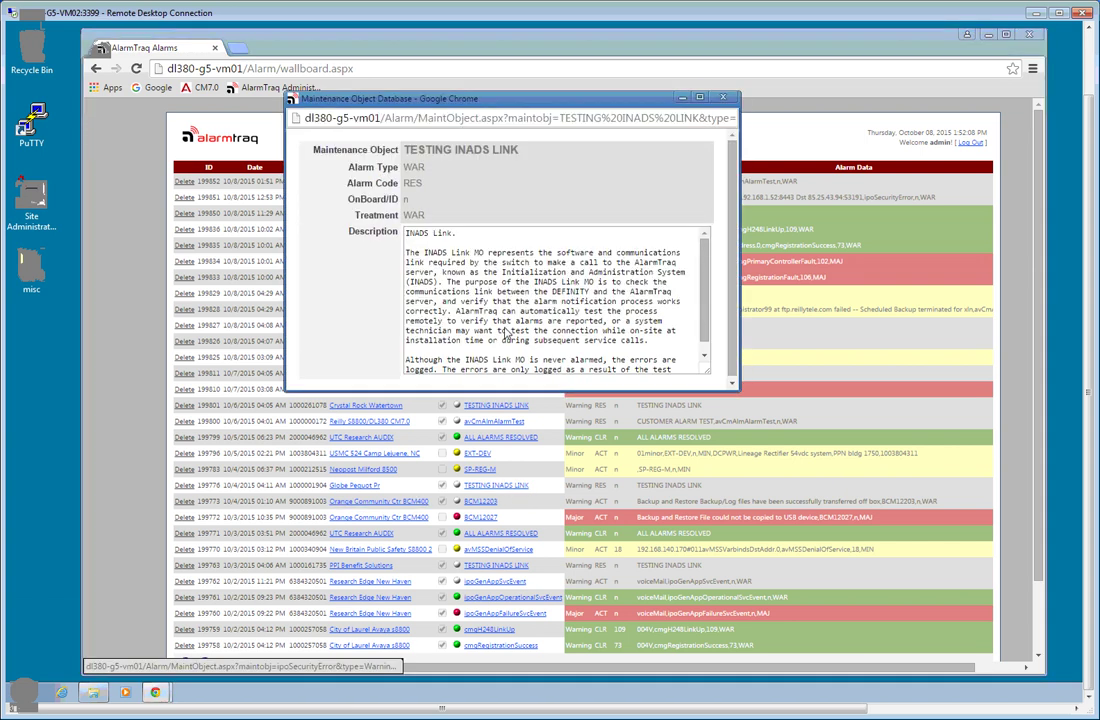
{"action": "left_click", "coordinate": [728, 99]}
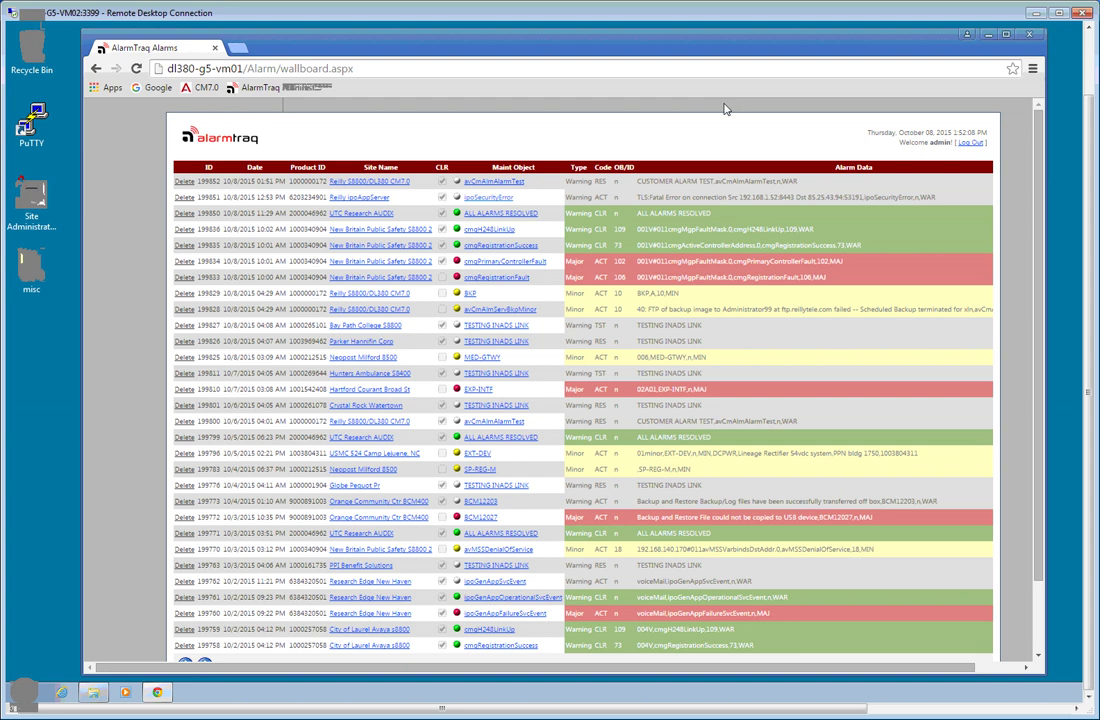
{"action": "left_click", "coordinate": [478, 183]}
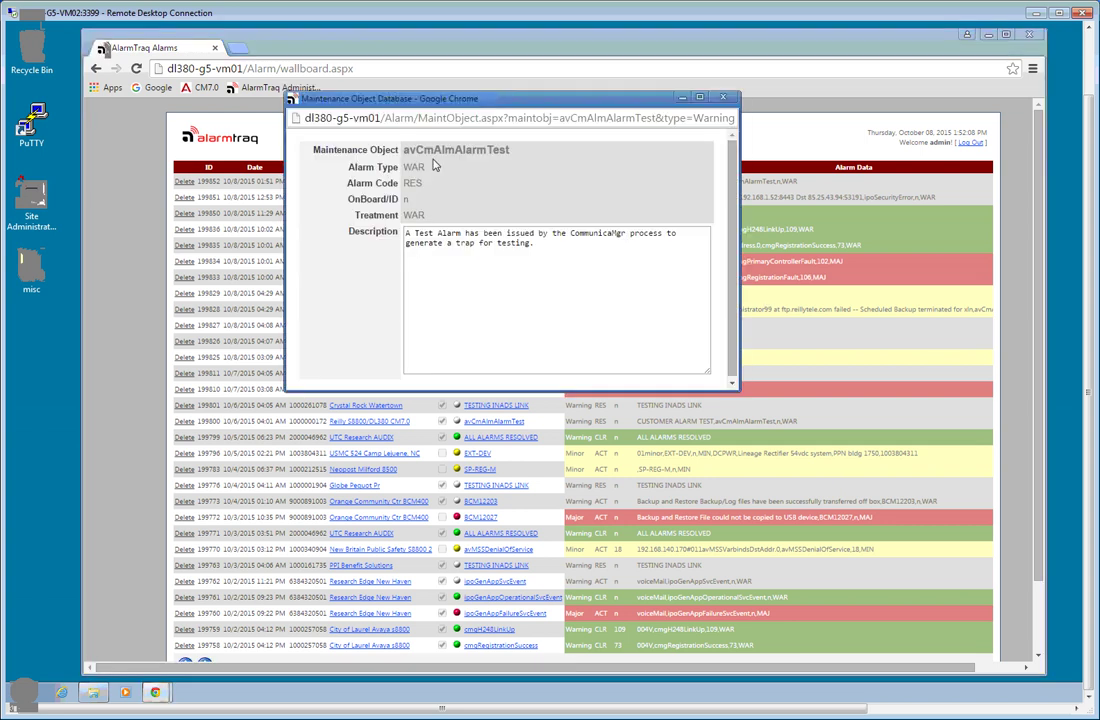
{"action": "left_click_drag", "start_coordinate": [407, 155], "coordinate": [527, 163]}
{"action": "left_click", "coordinate": [622, 88]}
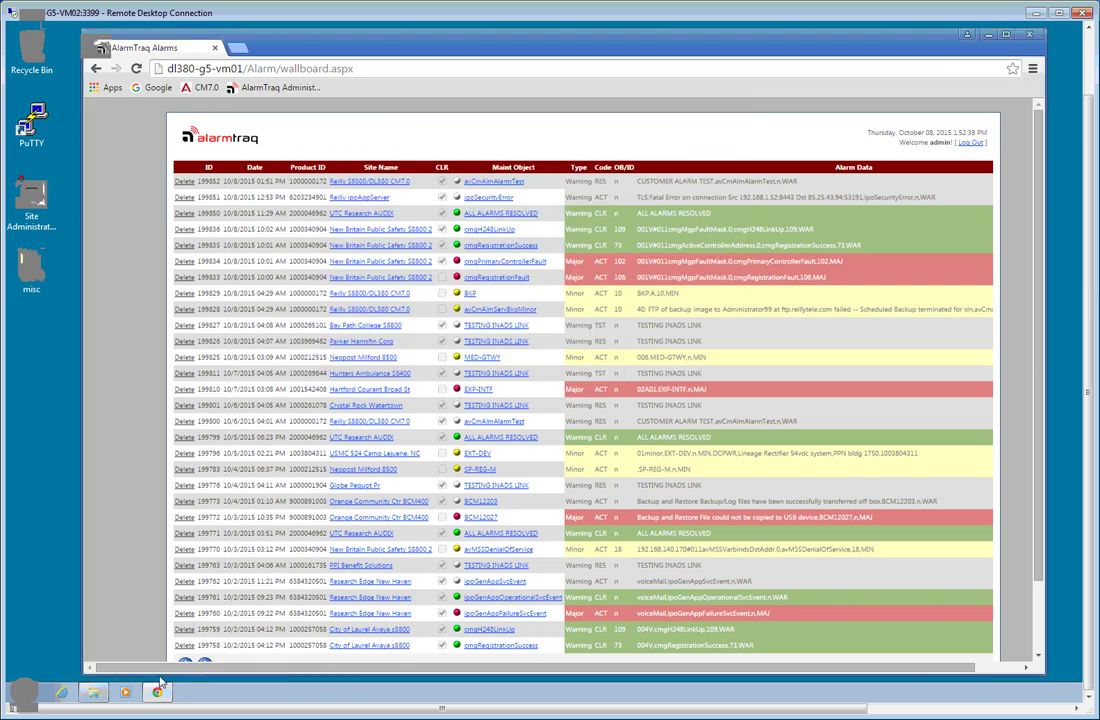
- Examine the last test trap entry and its trap name in SNMP_TrapLog-10-08-2015.log from the AlarmTraq Logs folder, and close the log and folder
{"action": "left_click", "coordinate": [92, 694]}
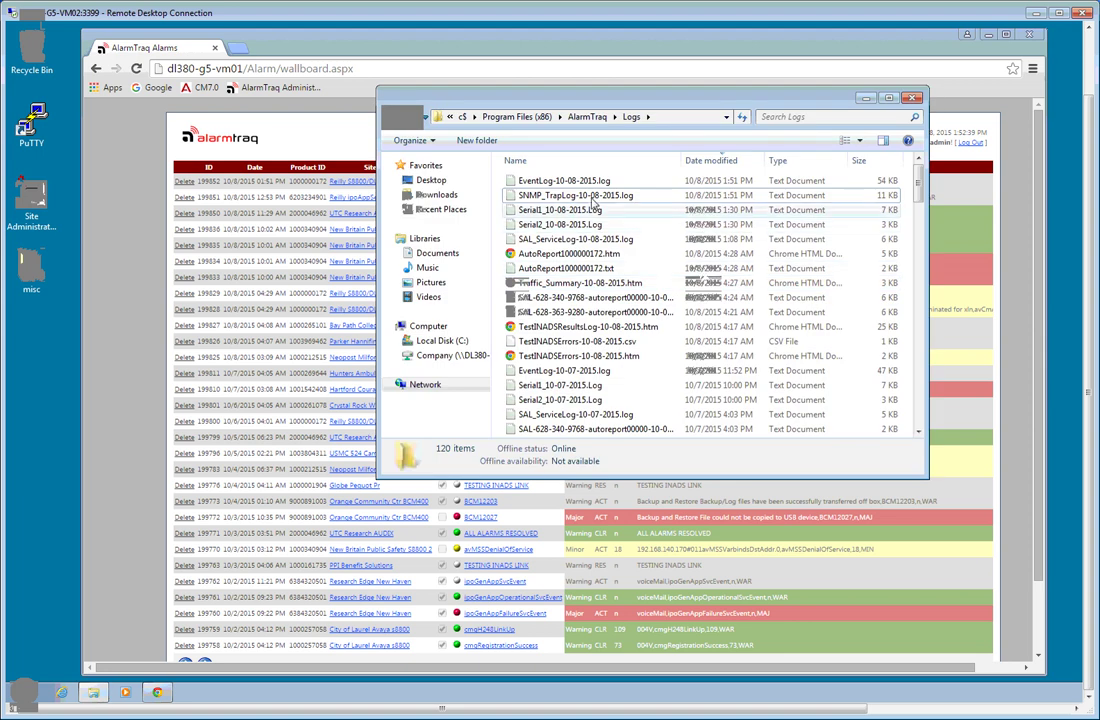
{"action": "double_click", "coordinate": [565, 195]}
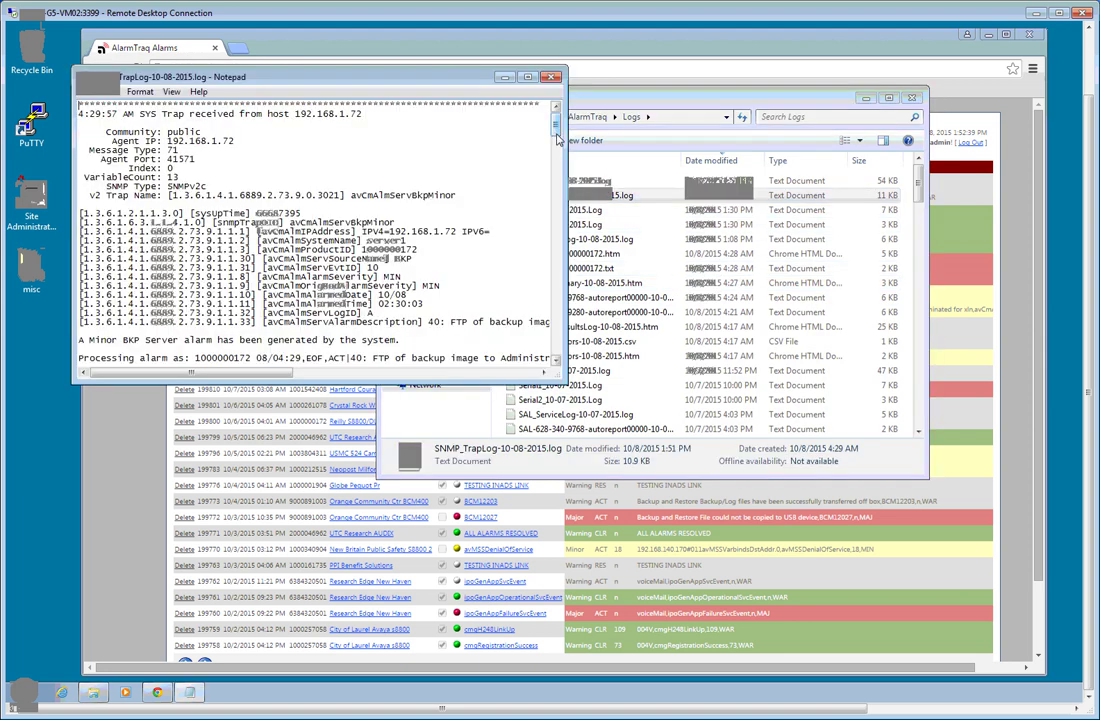
{"action": "left_click_drag", "start_coordinate": [555, 125], "coordinate": [560, 371]}
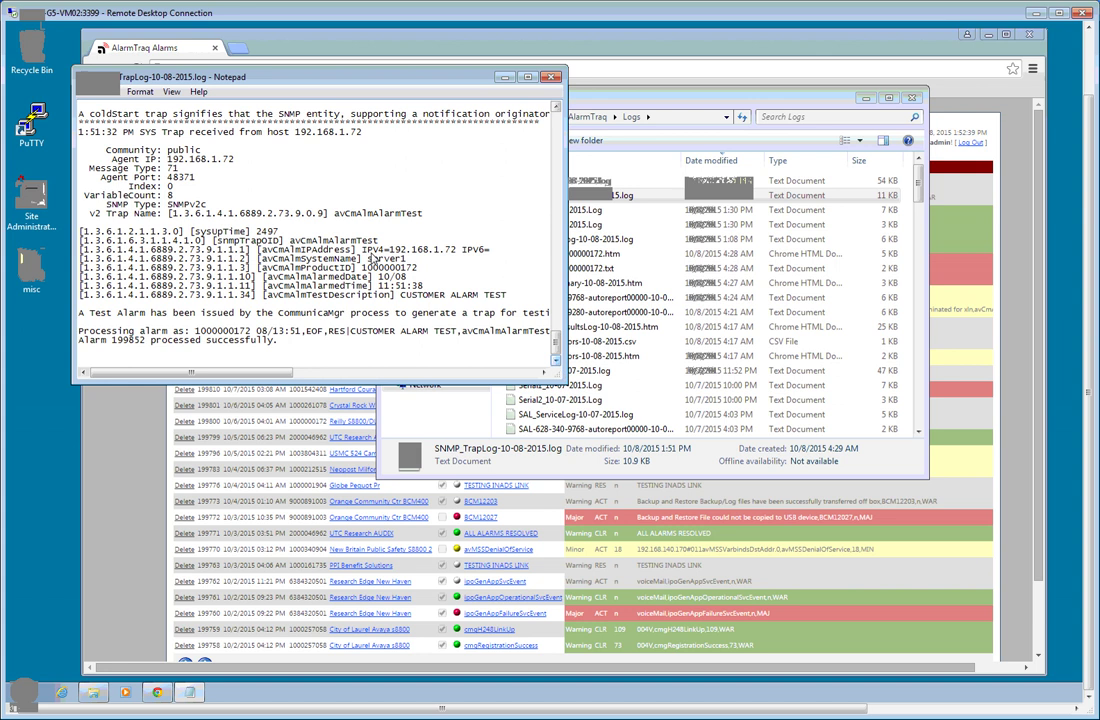
{"action": "left_click", "coordinate": [631, 418]}
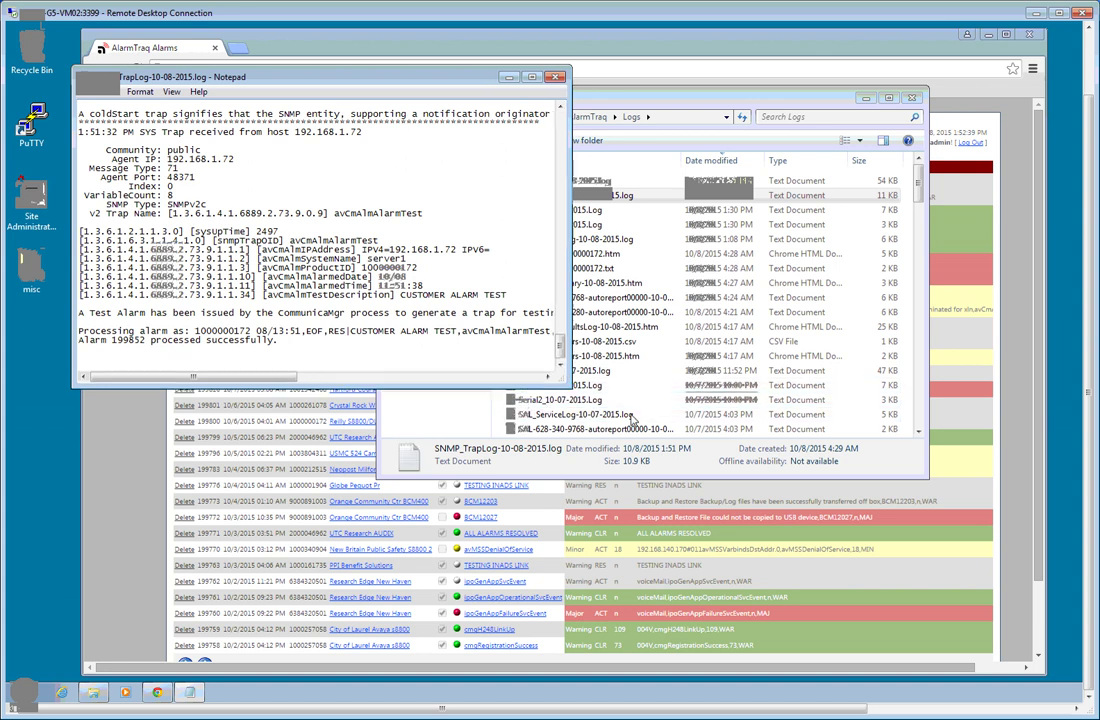
{"action": "left_click_drag", "start_coordinate": [569, 385], "coordinate": [688, 444]}
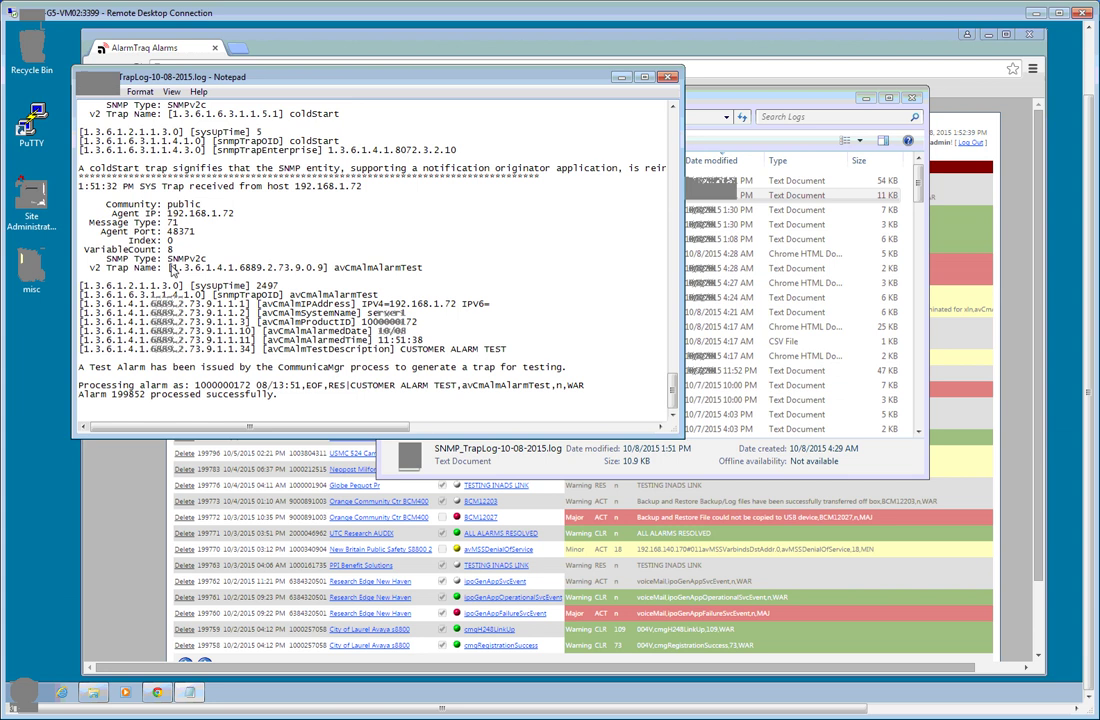
{"action": "left_click_drag", "start_coordinate": [172, 268], "coordinate": [437, 272]}
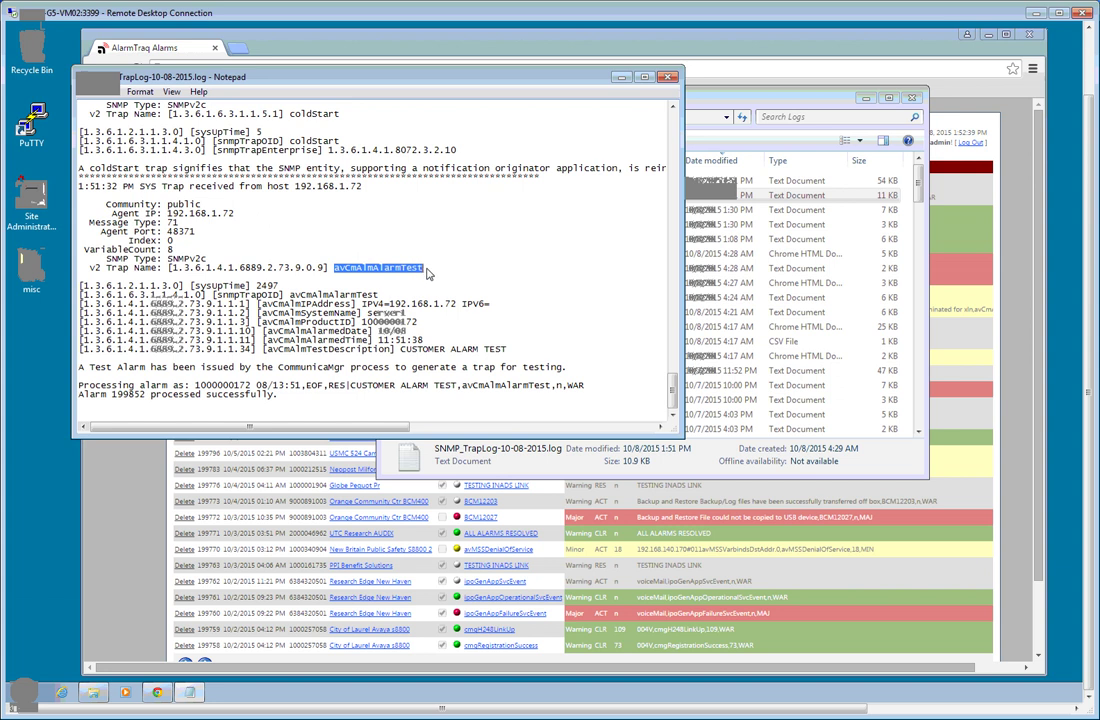
{"action": "left_click", "coordinate": [474, 273]}
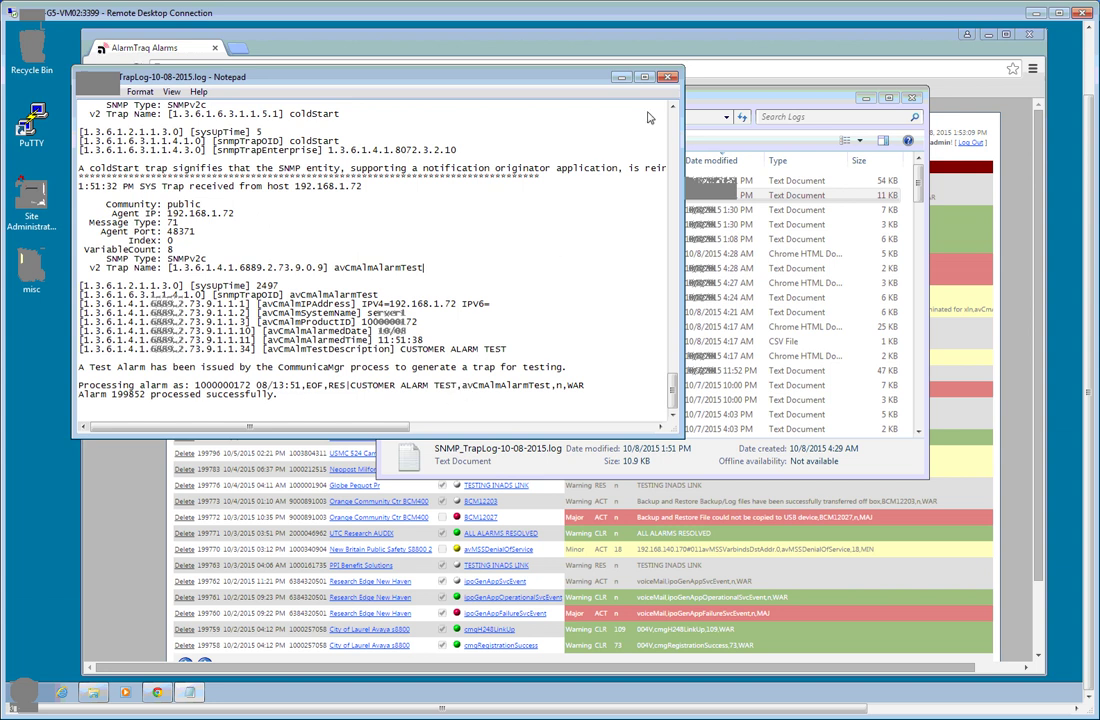
{"action": "left_click", "coordinate": [668, 77]}
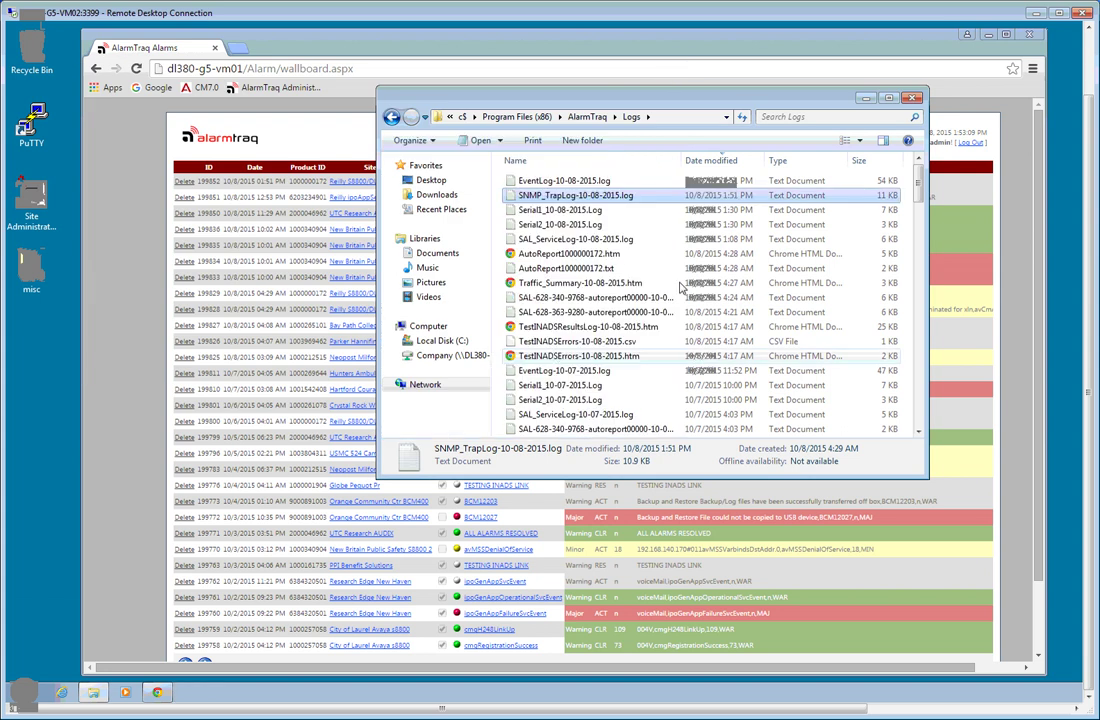
{"action": "left_click", "coordinate": [913, 98]}
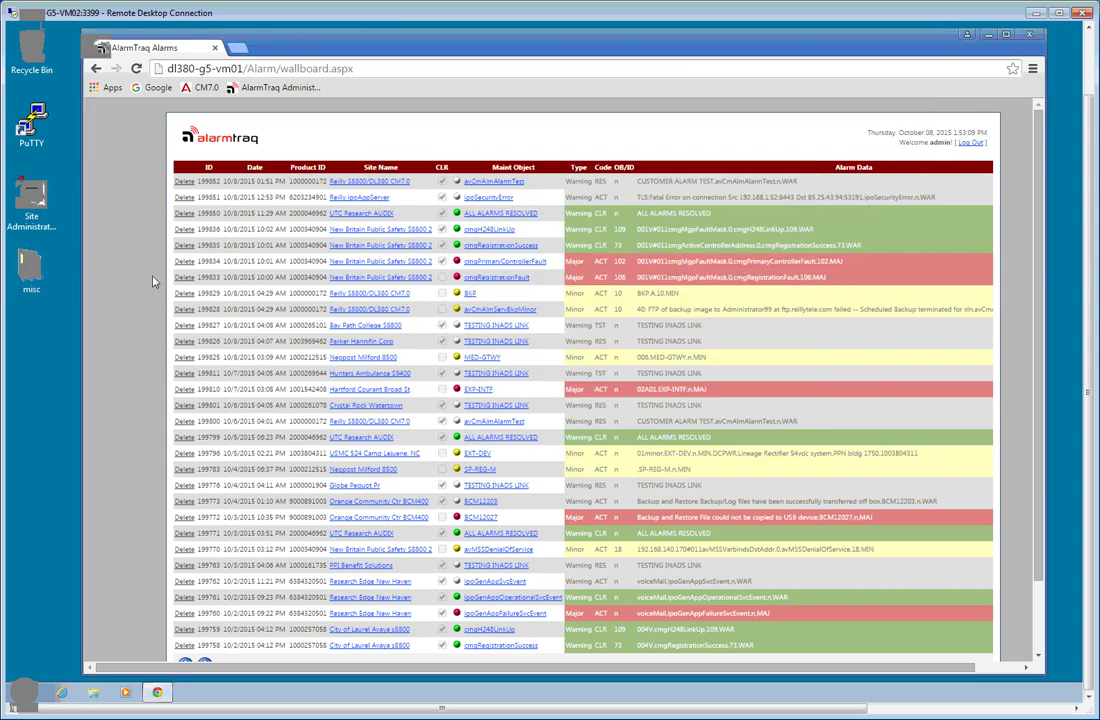